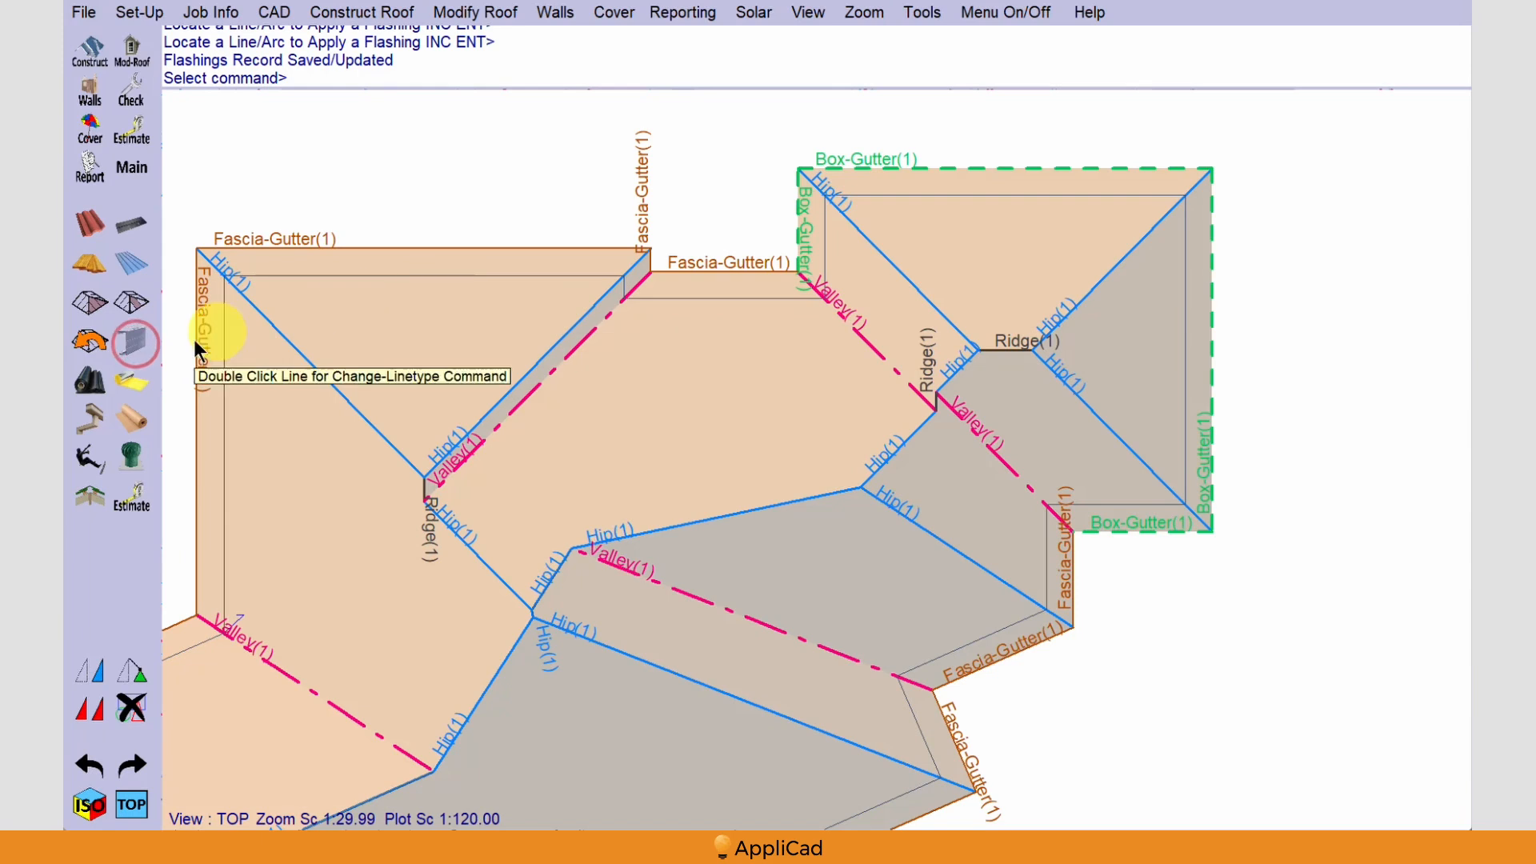
Update the changed flashing definitions, generate the roof battens and trim, and check the flashing lengths labelled on the roof plan
left_click(133, 342)
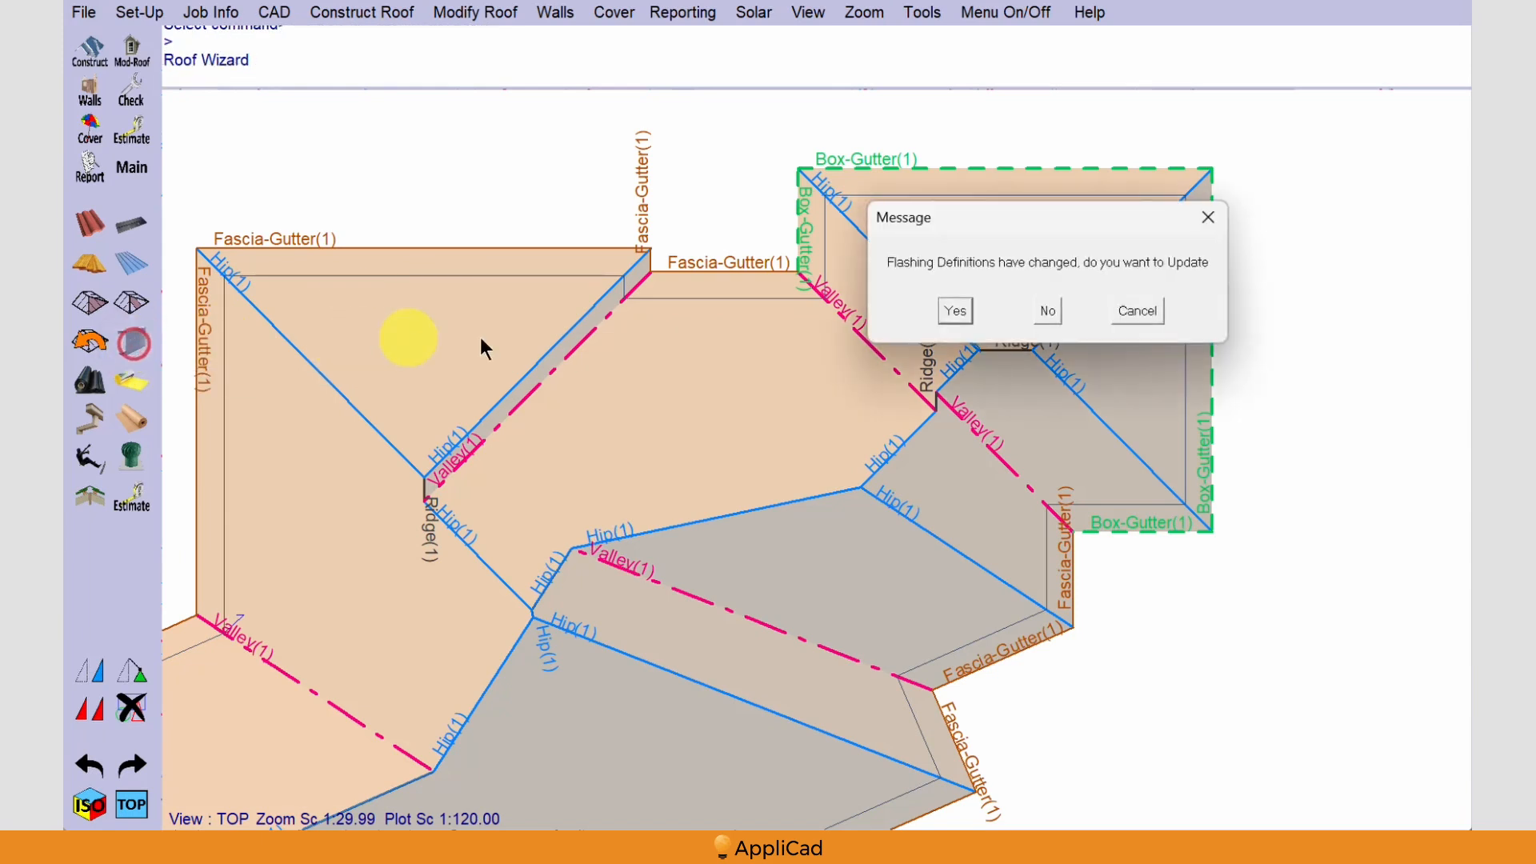
left_click(965, 316)
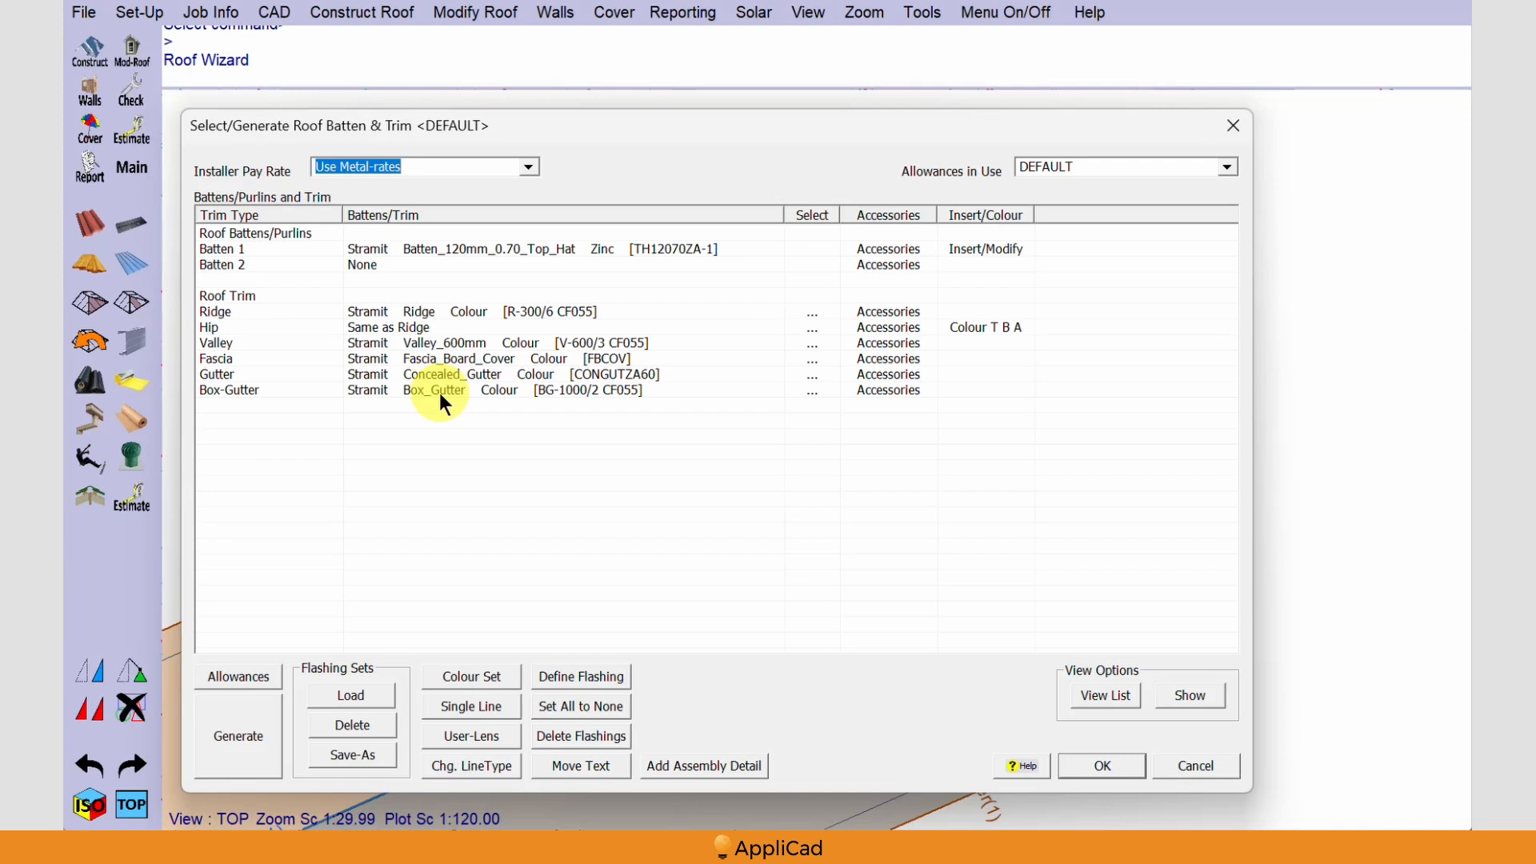
left_click(243, 729)
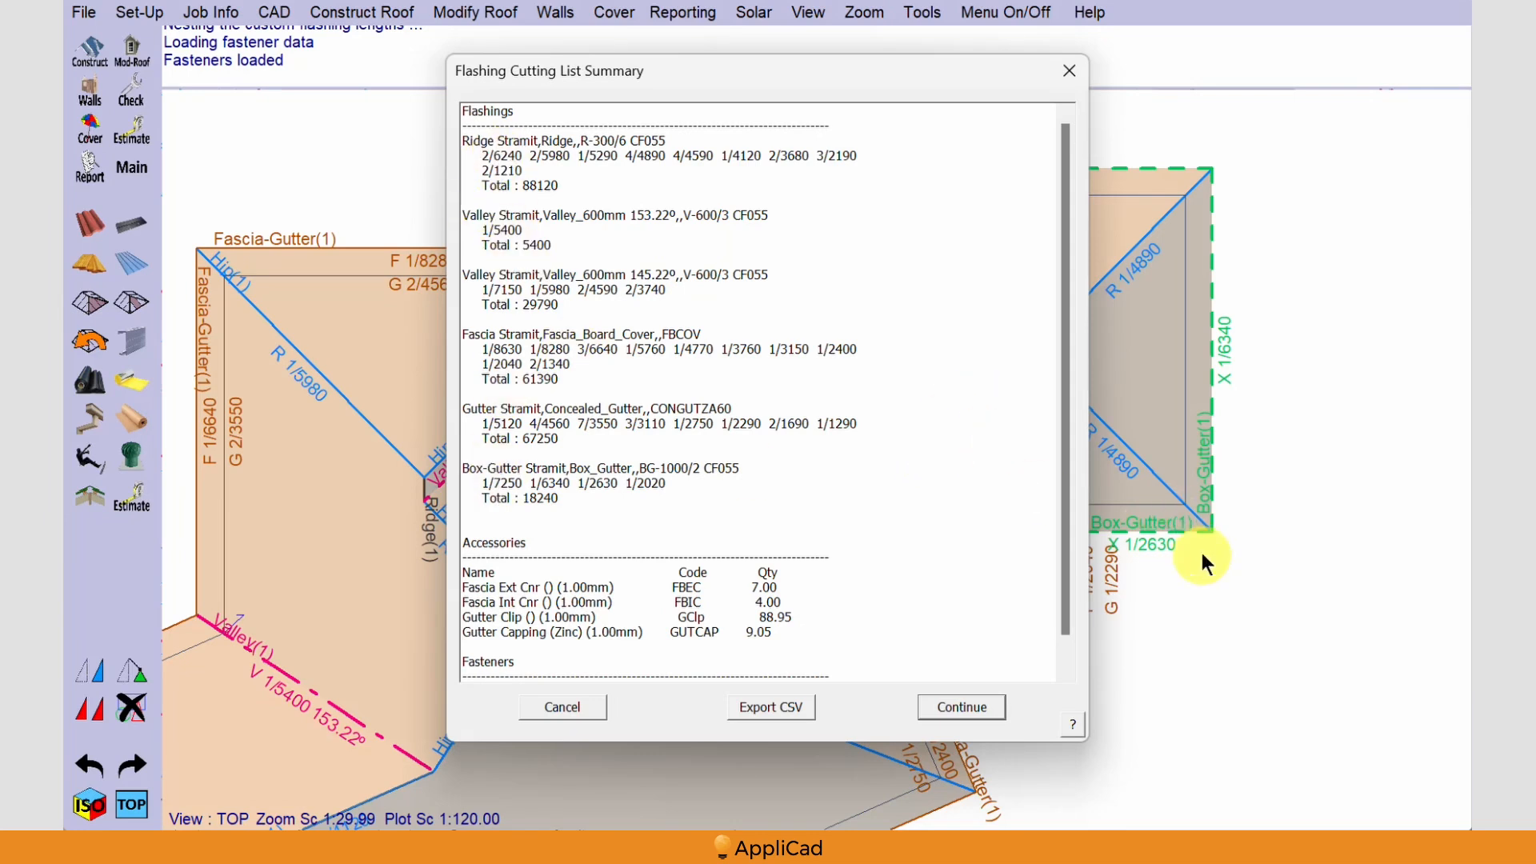
left_click(963, 706)
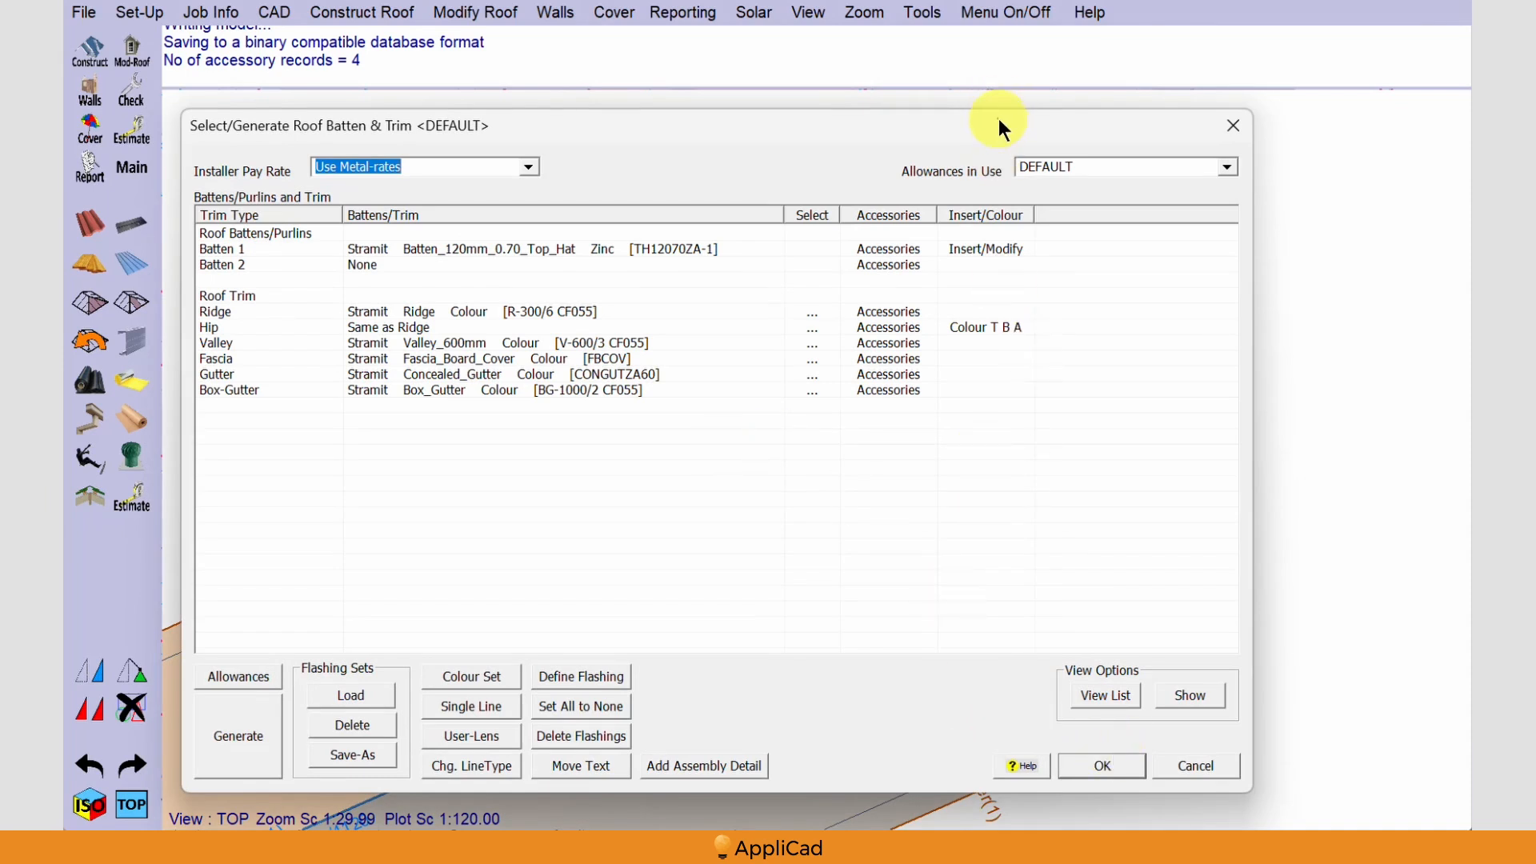
left_click_drag(998, 120, 1054, 619)
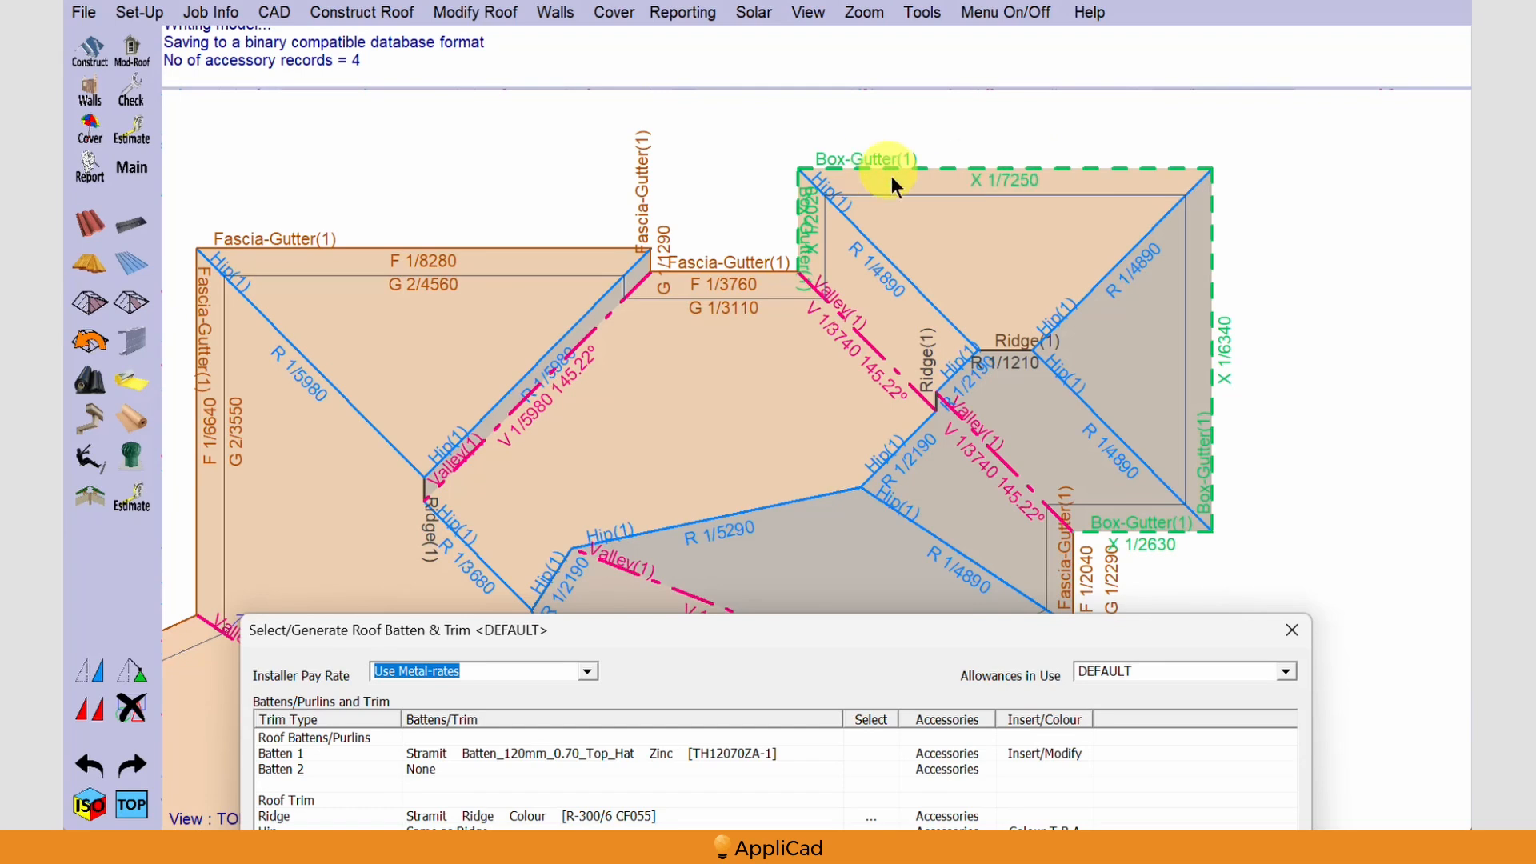
left_click_drag(910, 627, 771, 64)
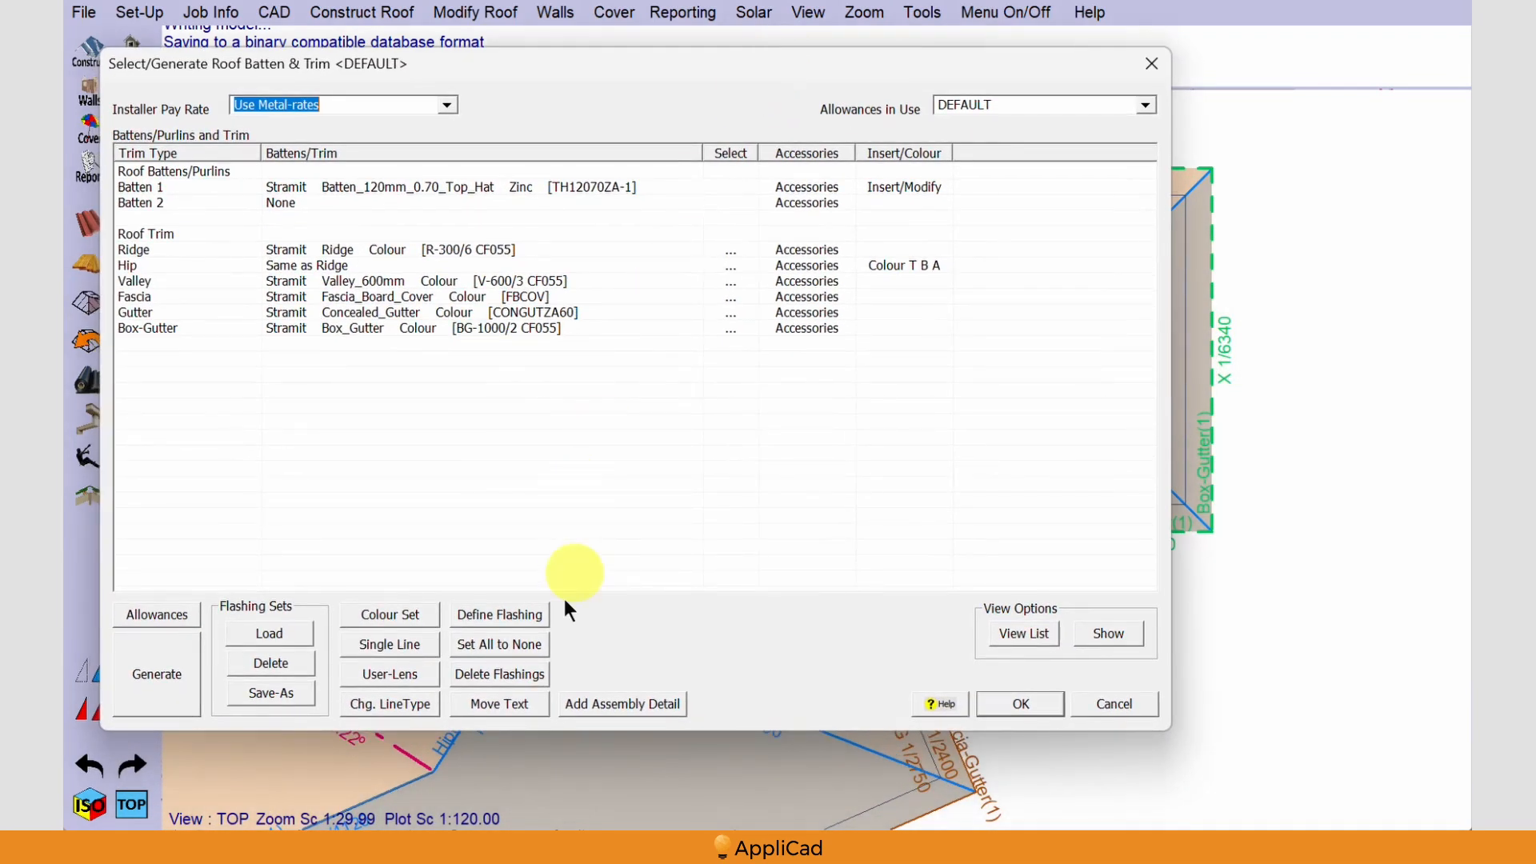
Add a single-line Stramit Parapet_Capping_500 flashing, U3-P-500/4 CF055 in Colour TBA, to the 7250 box-gutter line
left_click(387, 644)
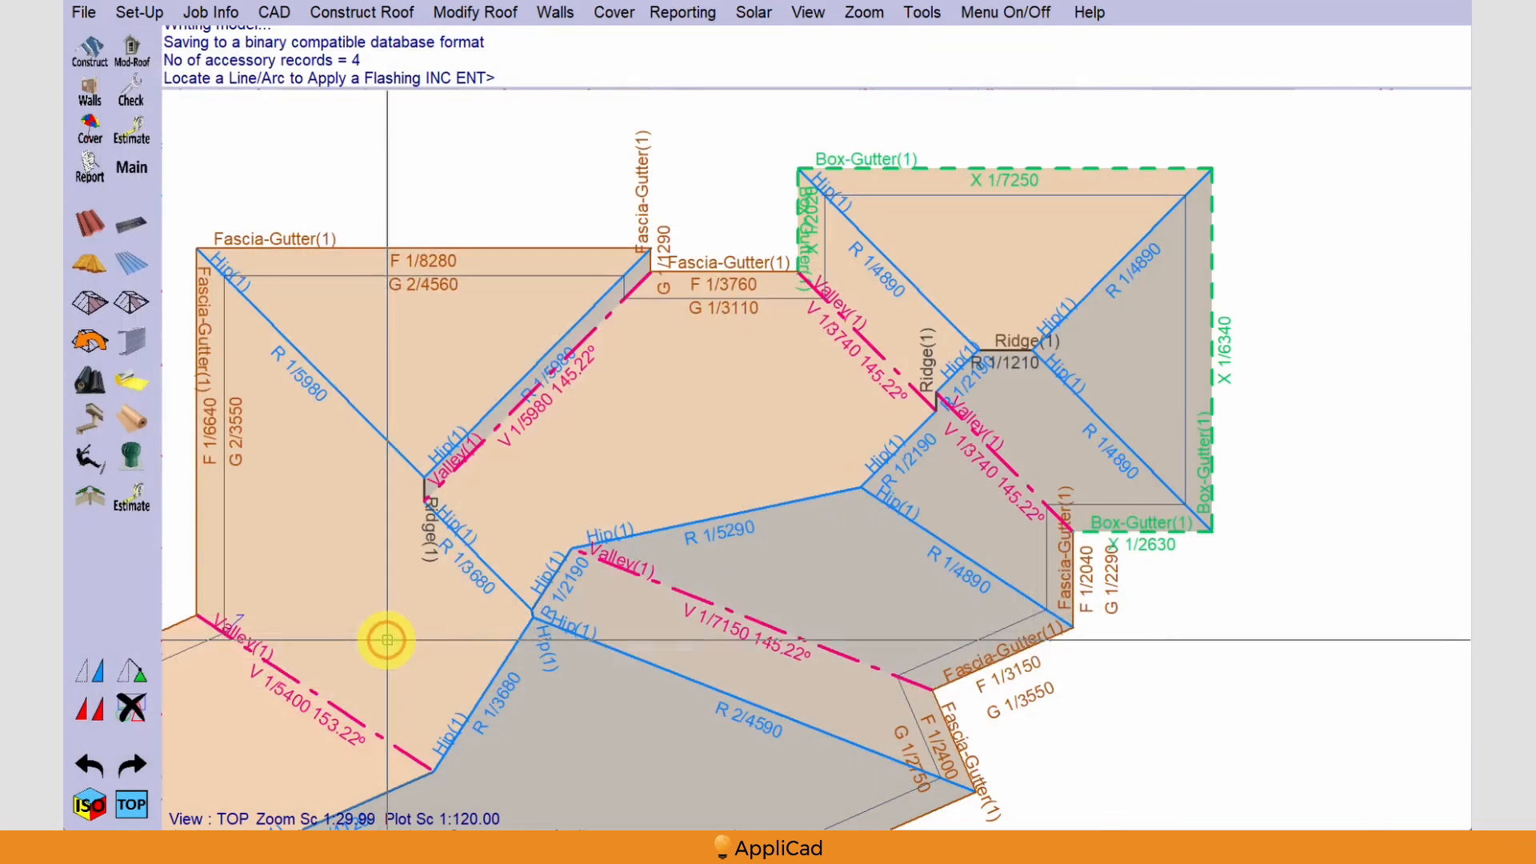
left_click(1144, 167)
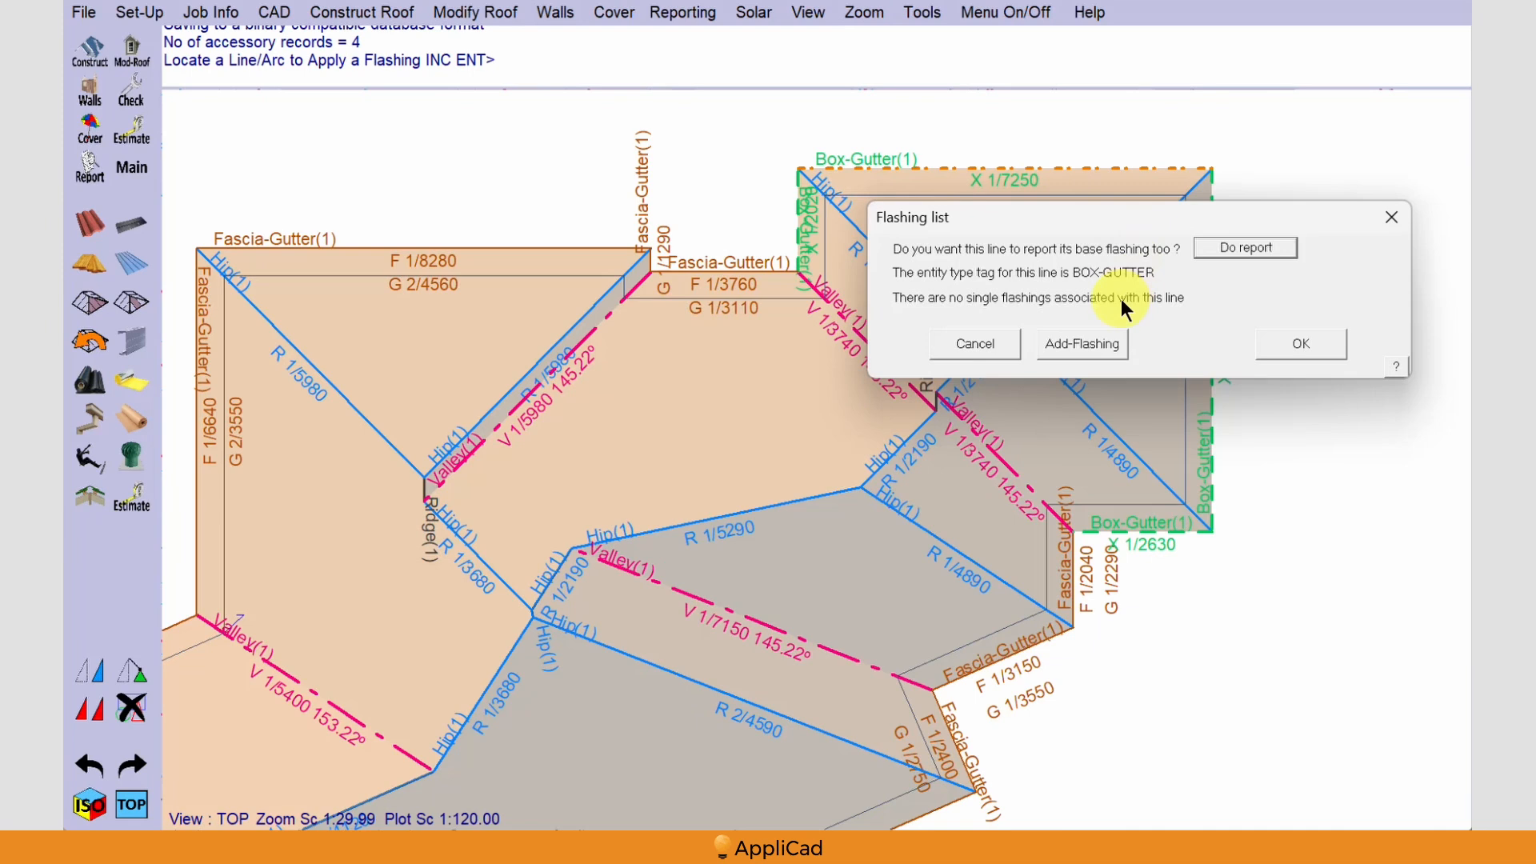
left_click(1077, 342)
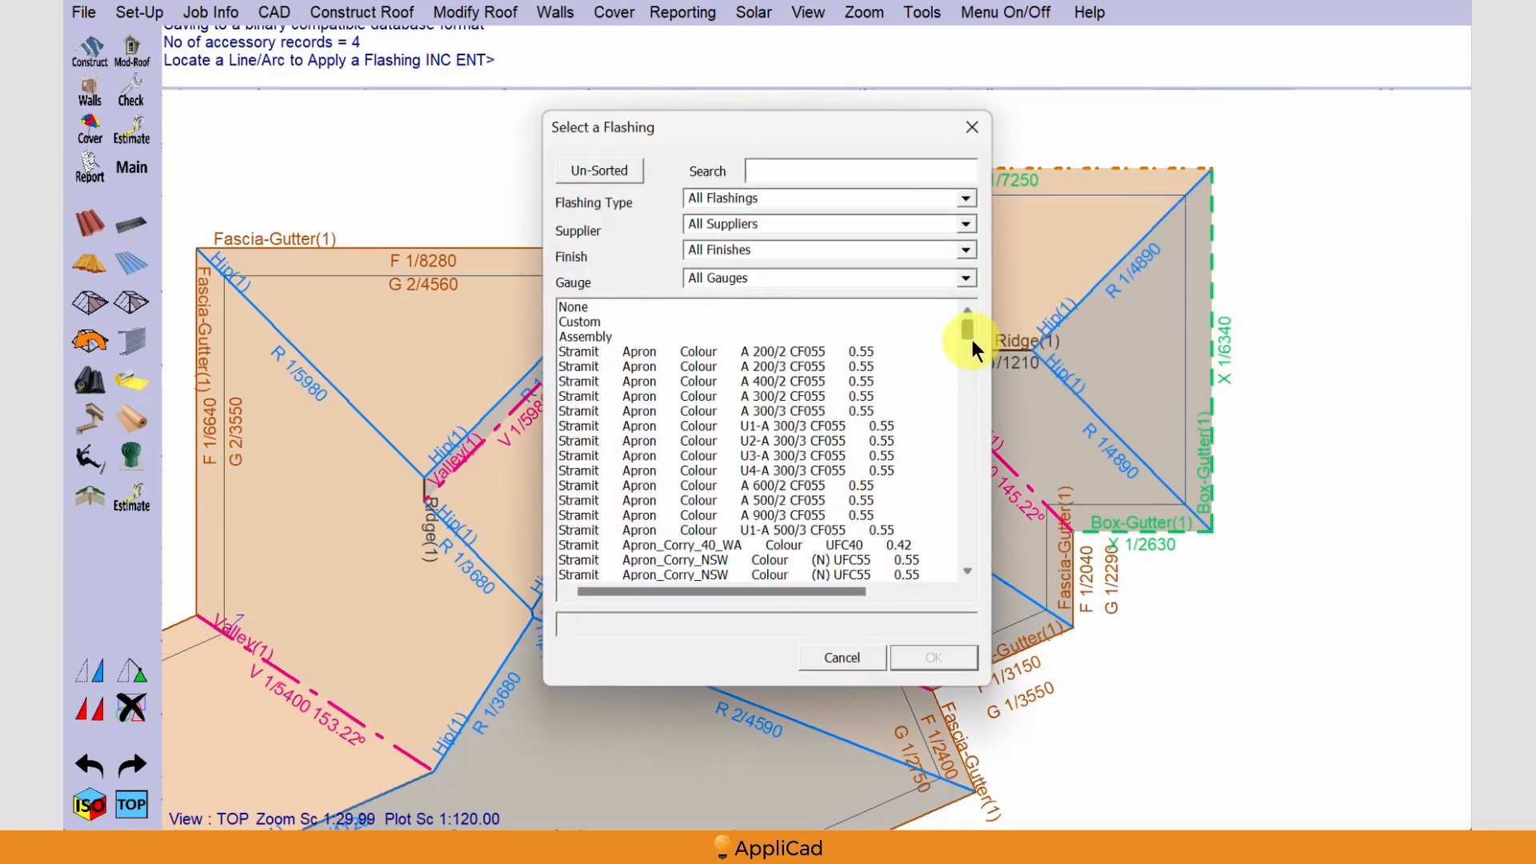
left_click_drag(967, 329, 961, 487)
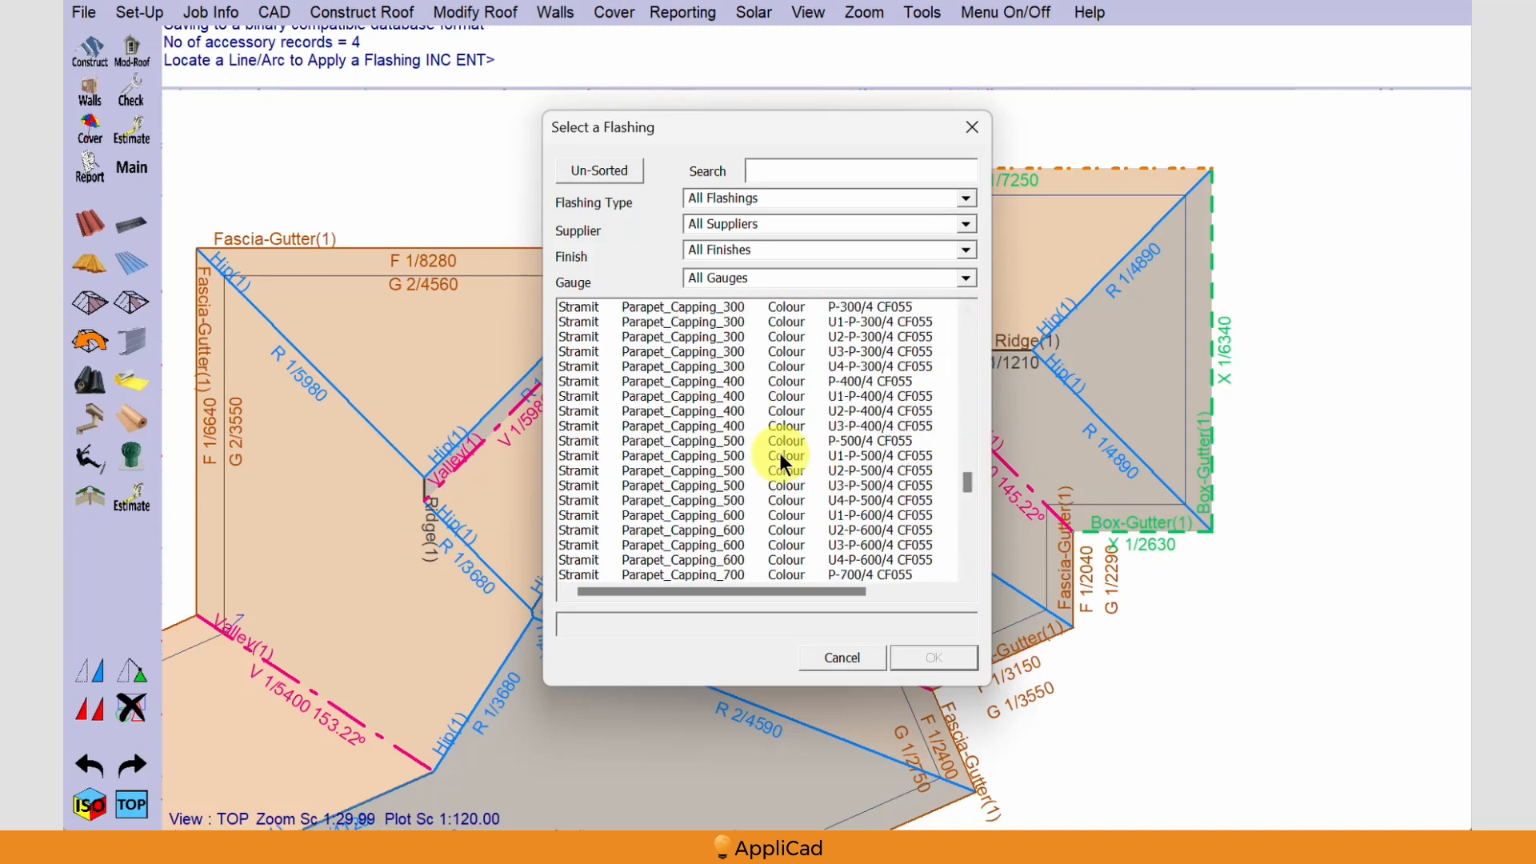
left_click(731, 484)
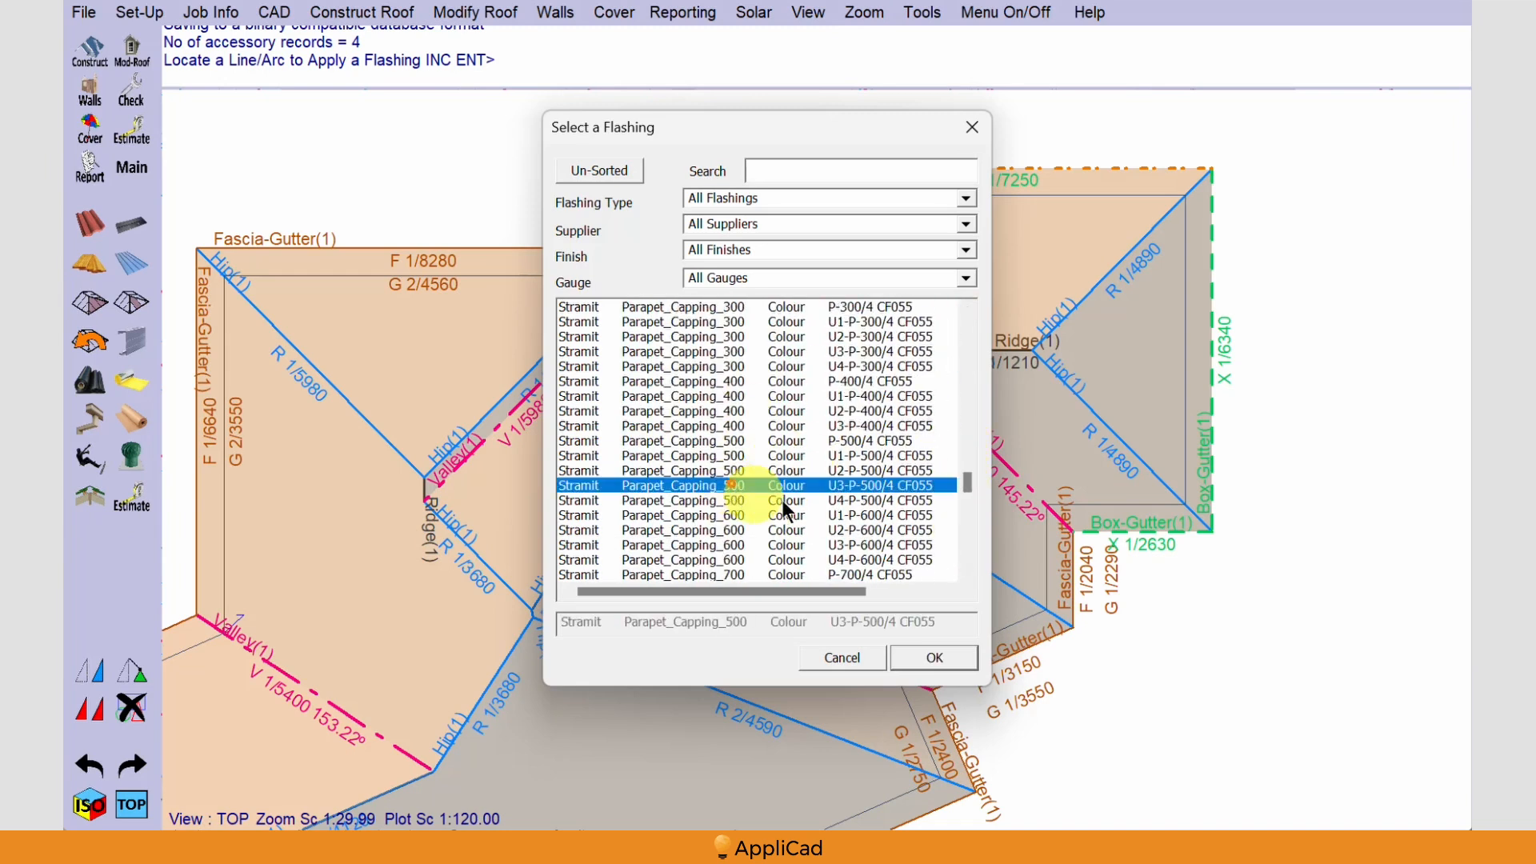
left_click(928, 657)
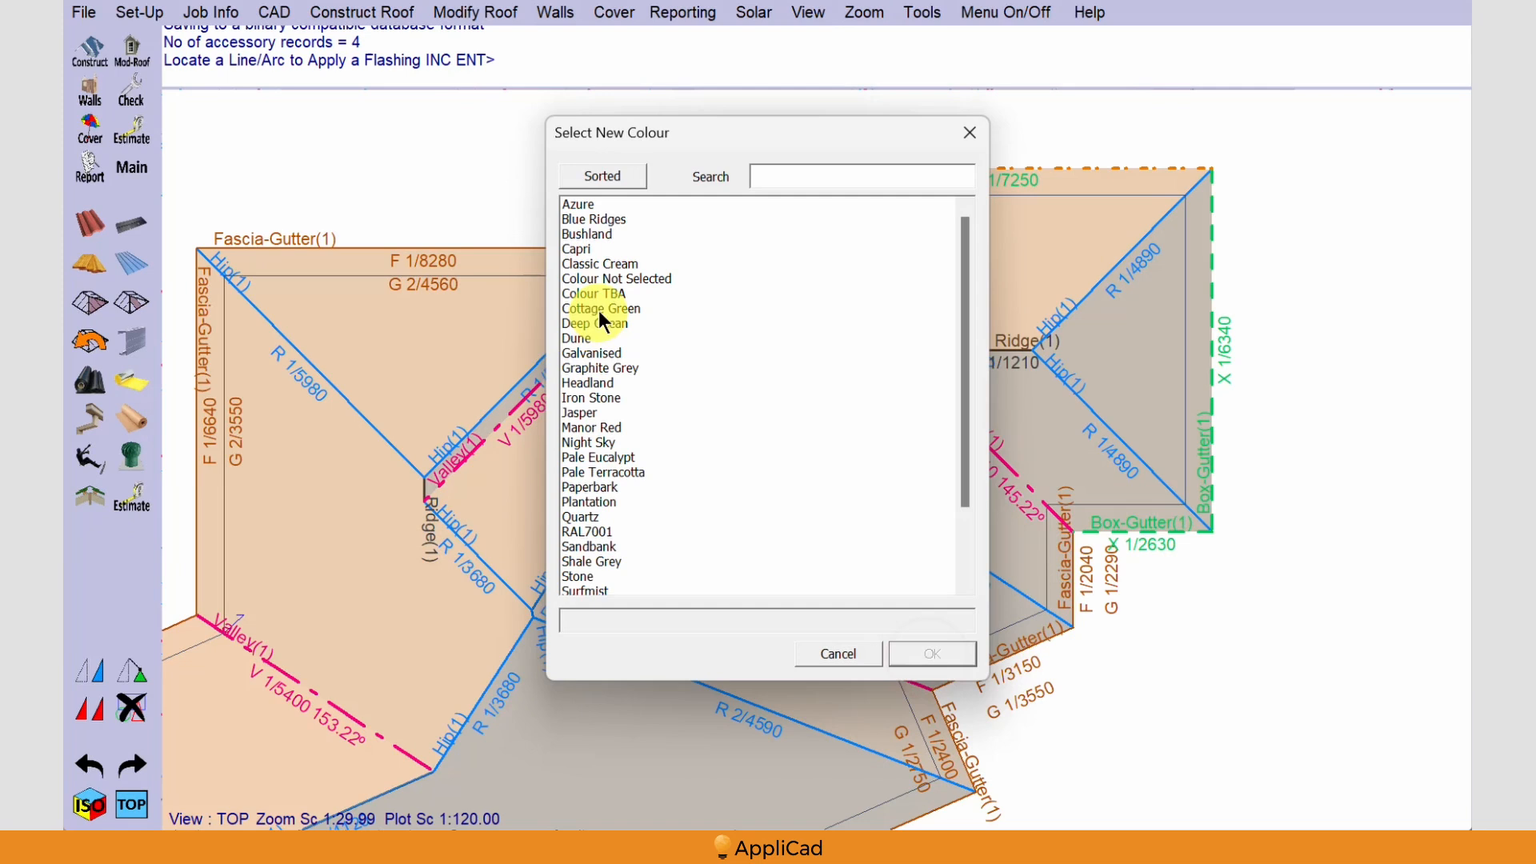
left_click(606, 294)
left_click(935, 652)
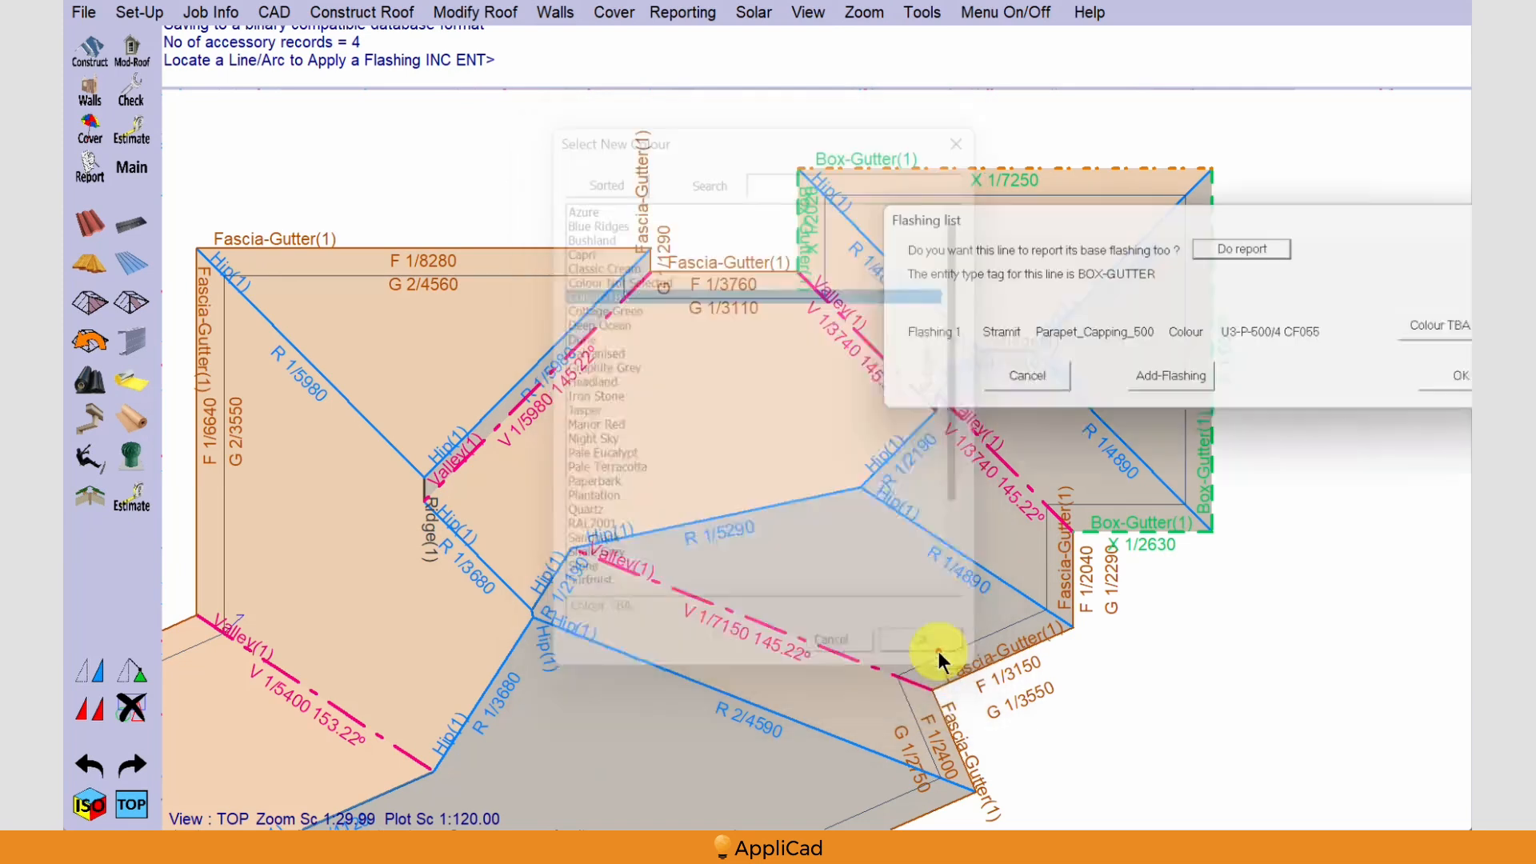
Add Stramit Apron_Over_Flashing O 200/3 CF055 in Colour TBA as the second flashing on the same box-gutter line
left_click(1177, 384)
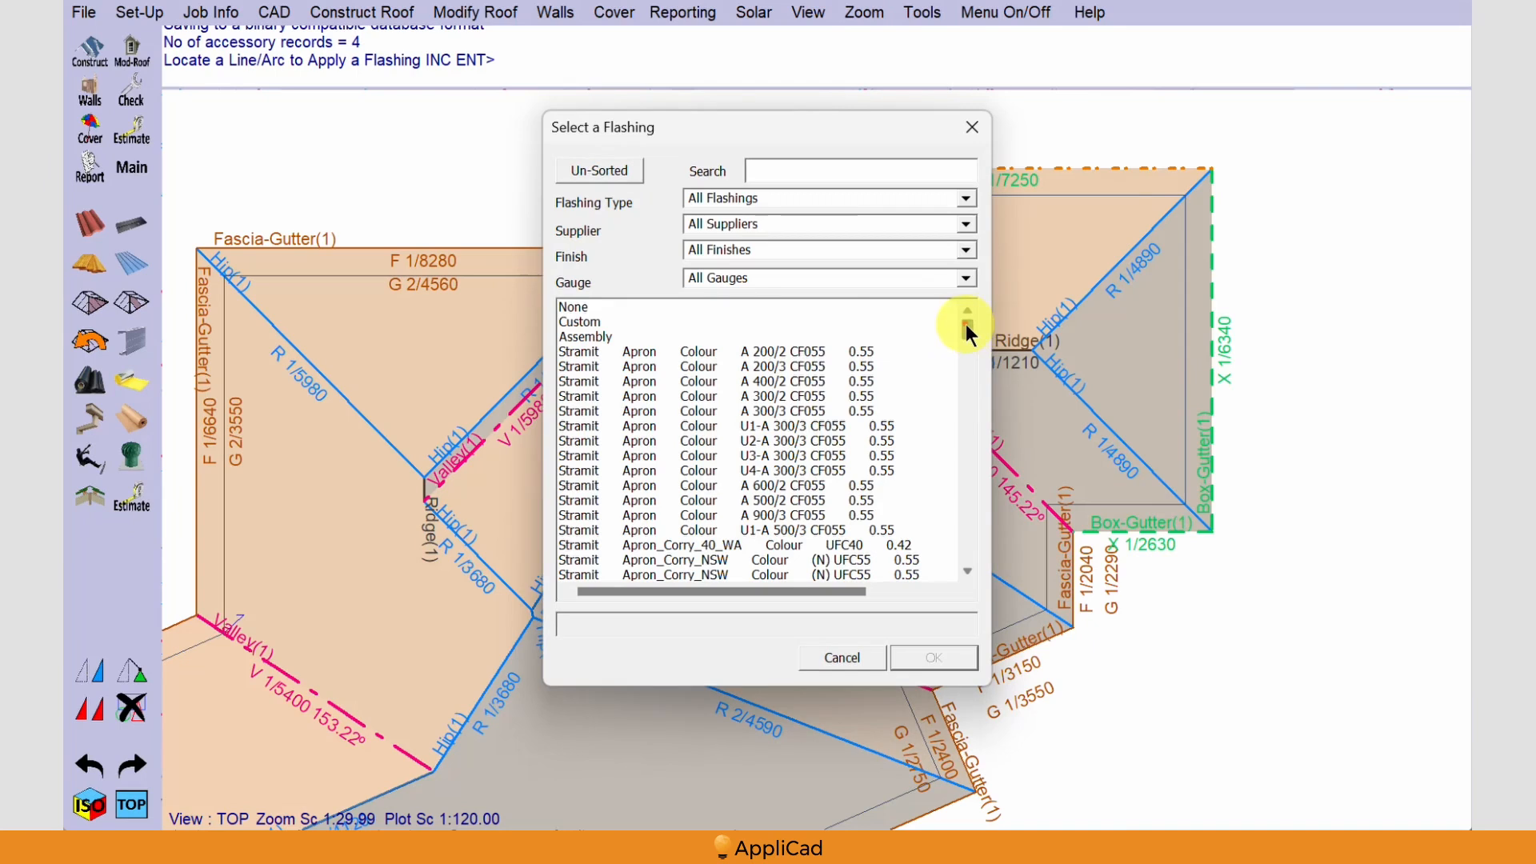
left_click_drag(966, 324, 966, 334)
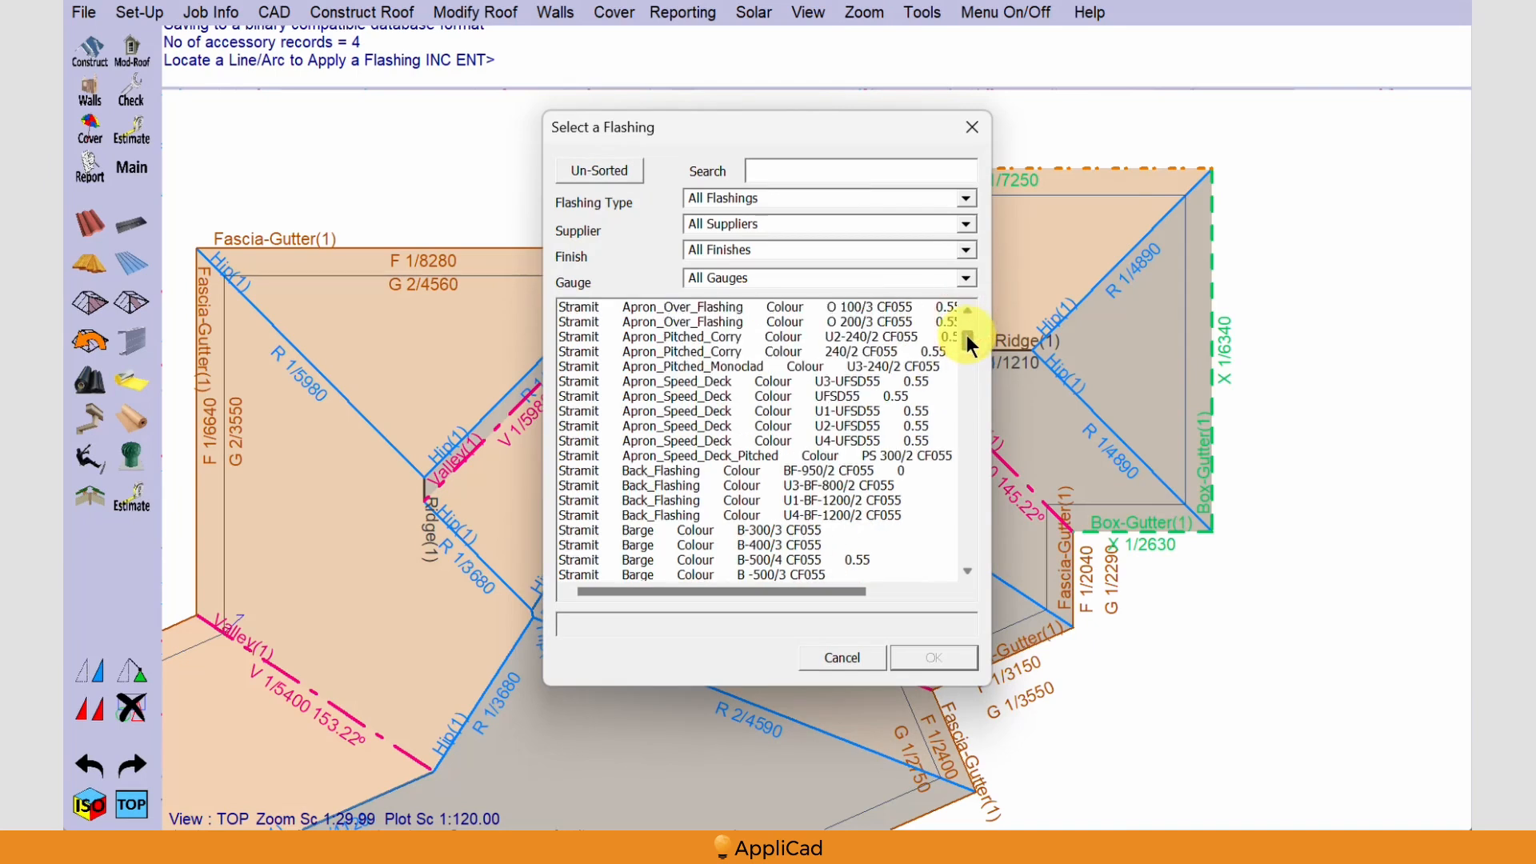
left_click(689, 321)
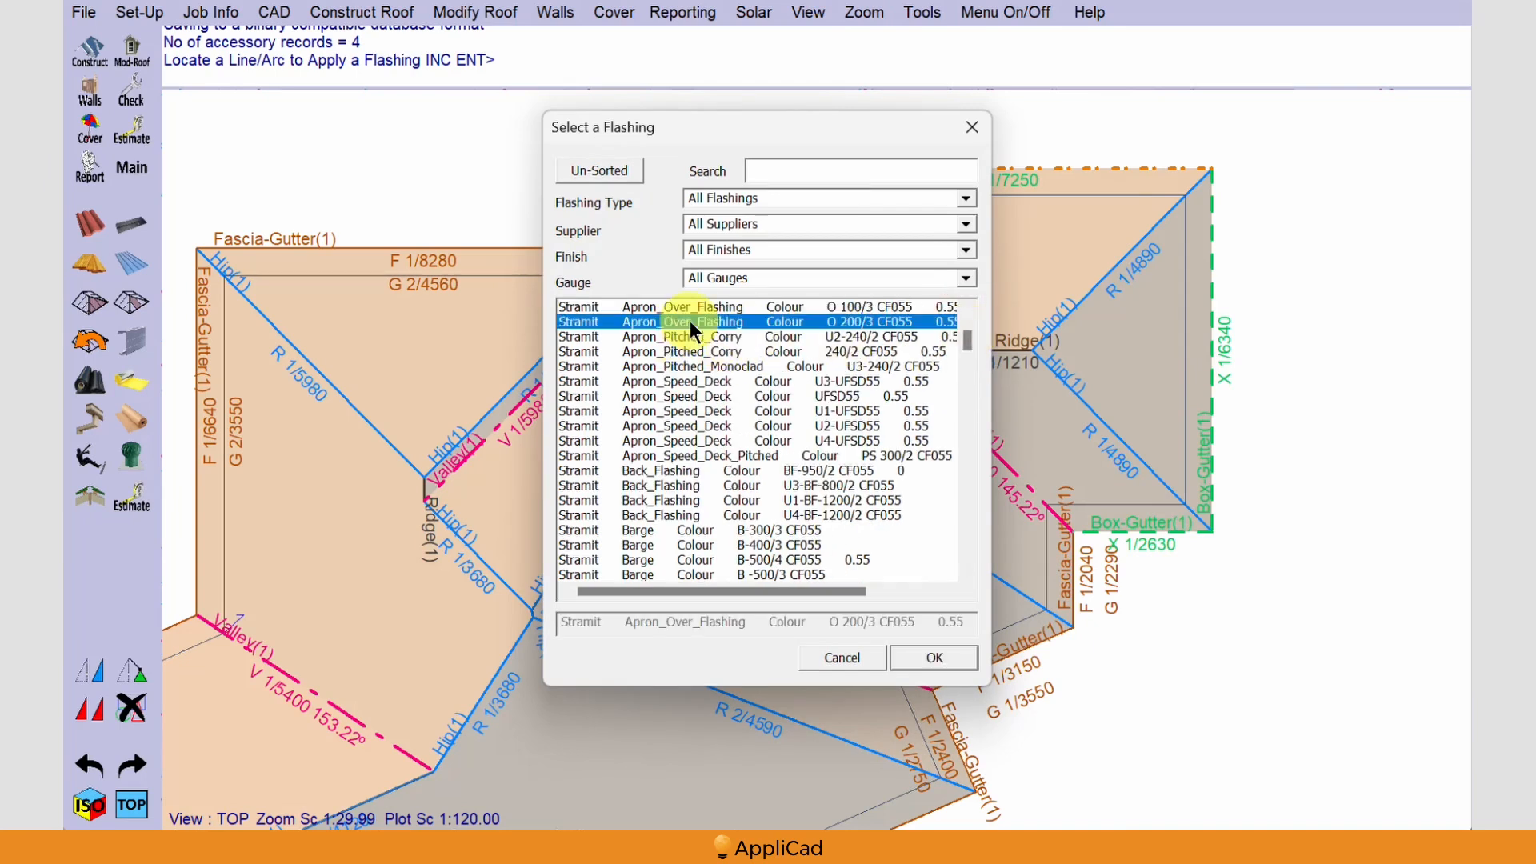
left_click(929, 655)
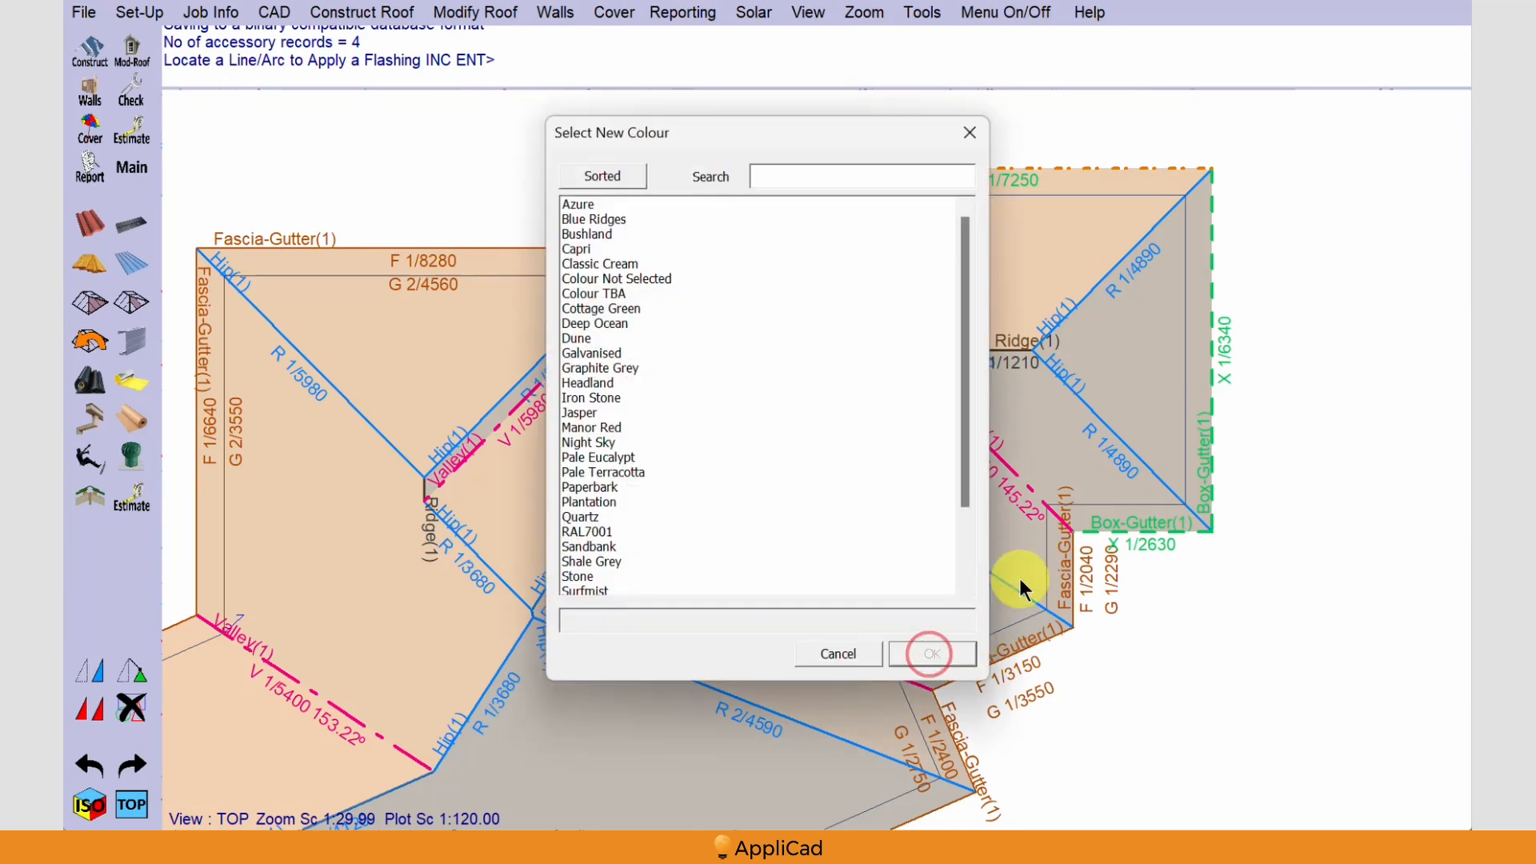
left_click(609, 294)
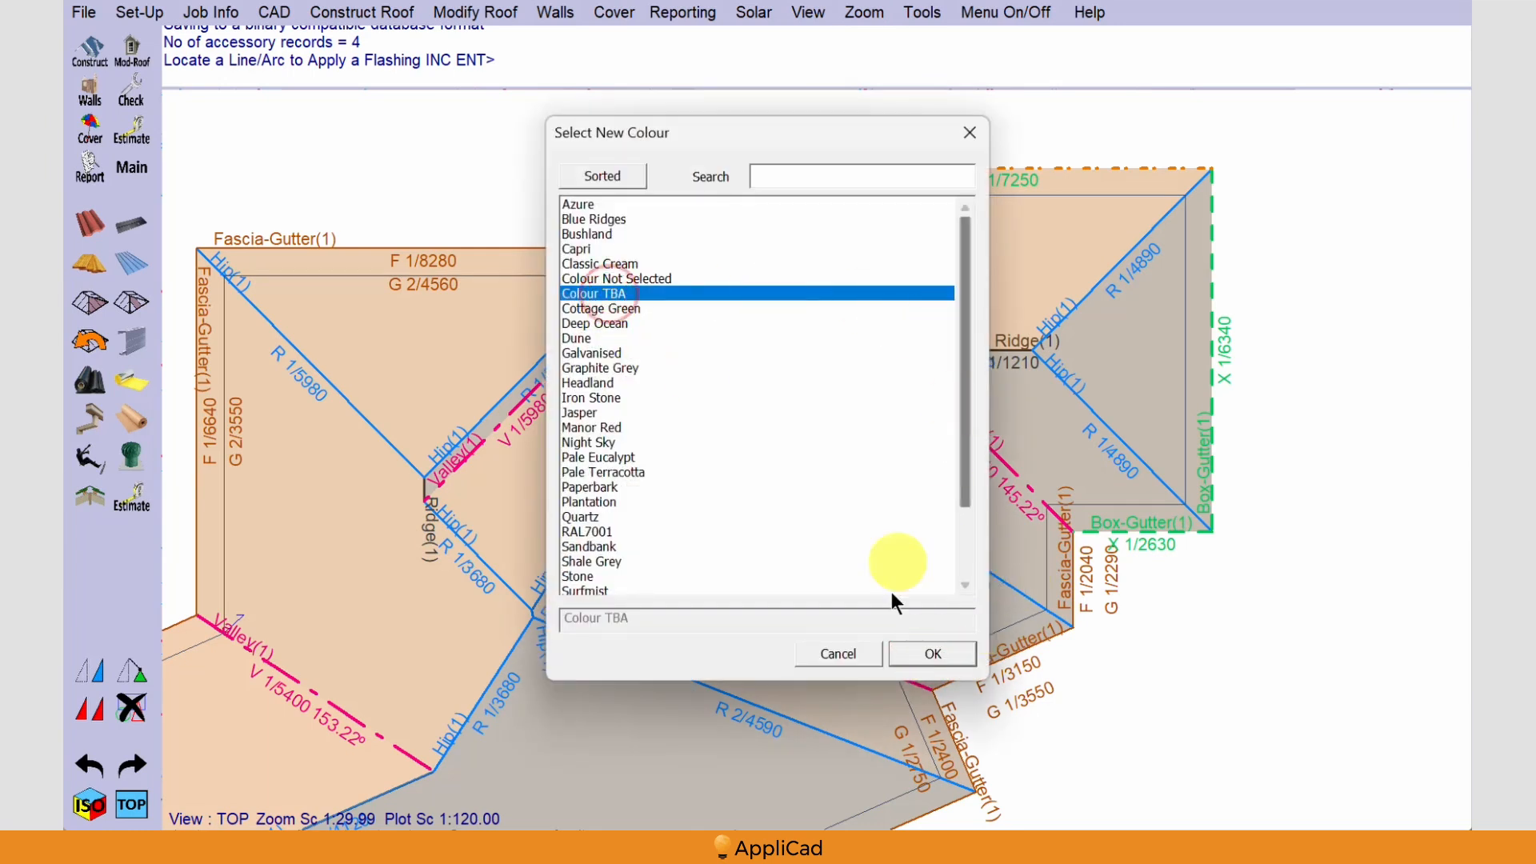
left_click(909, 653)
Add Stramit Over_Flashing_300 OF-300/3 CF055 in Colour TBA as the third flashing and accept the line's flashing list
left_click(1196, 414)
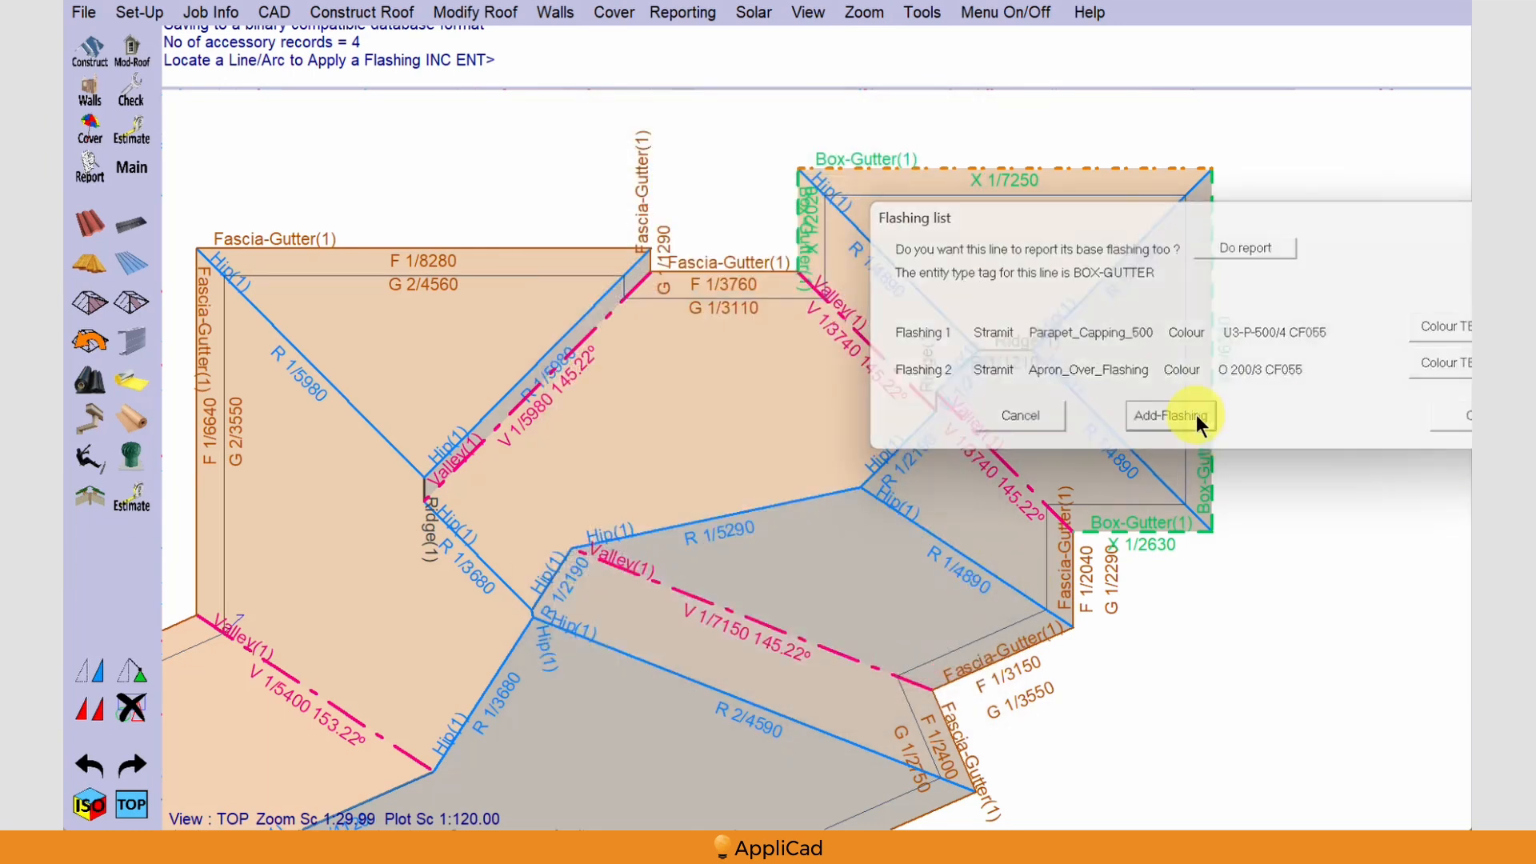
left_click_drag(971, 329, 967, 467)
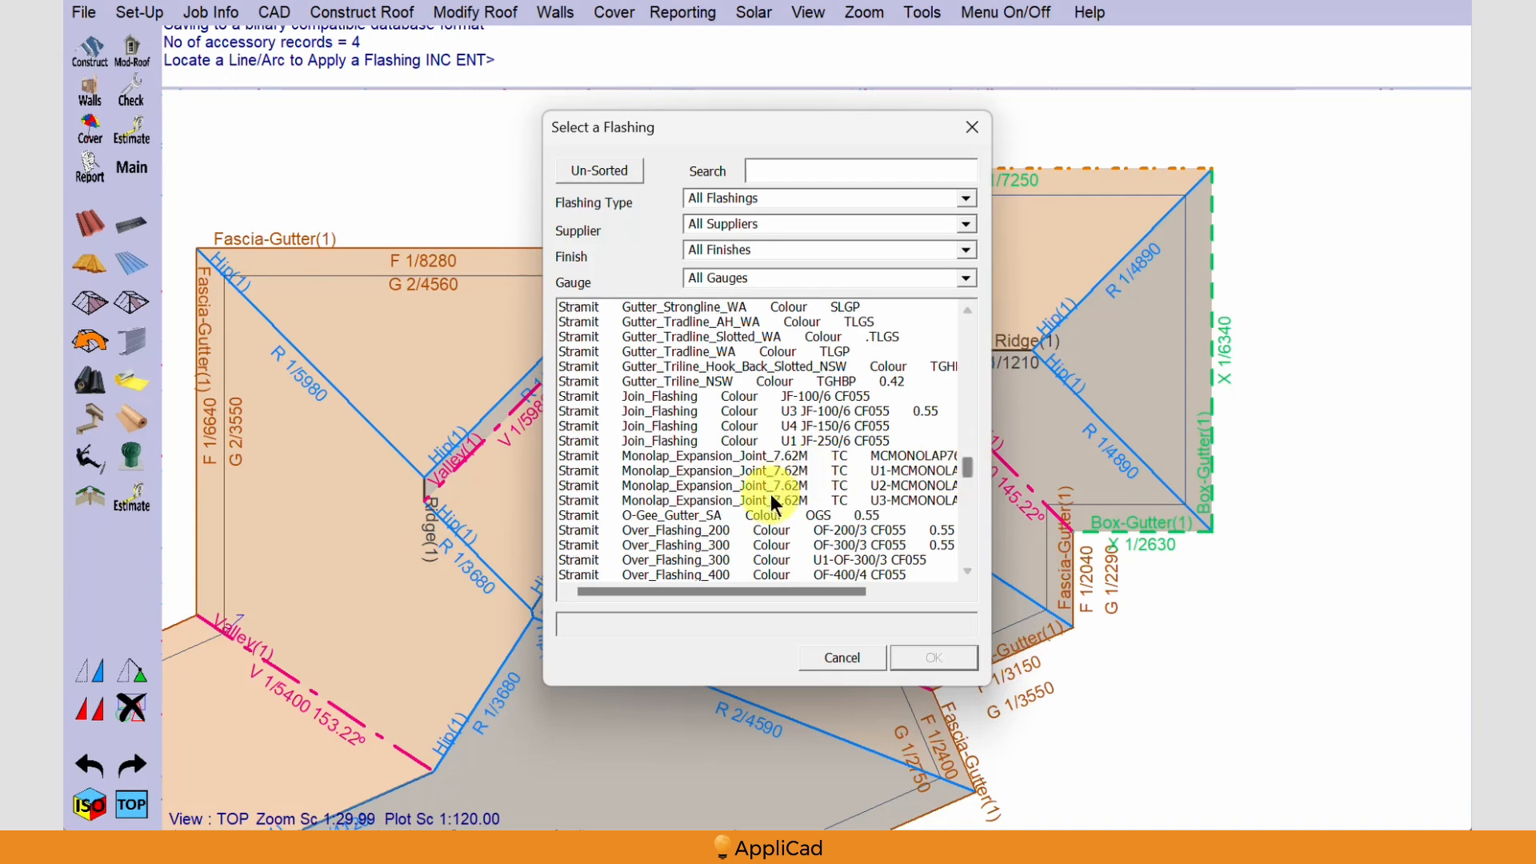
left_click(686, 544)
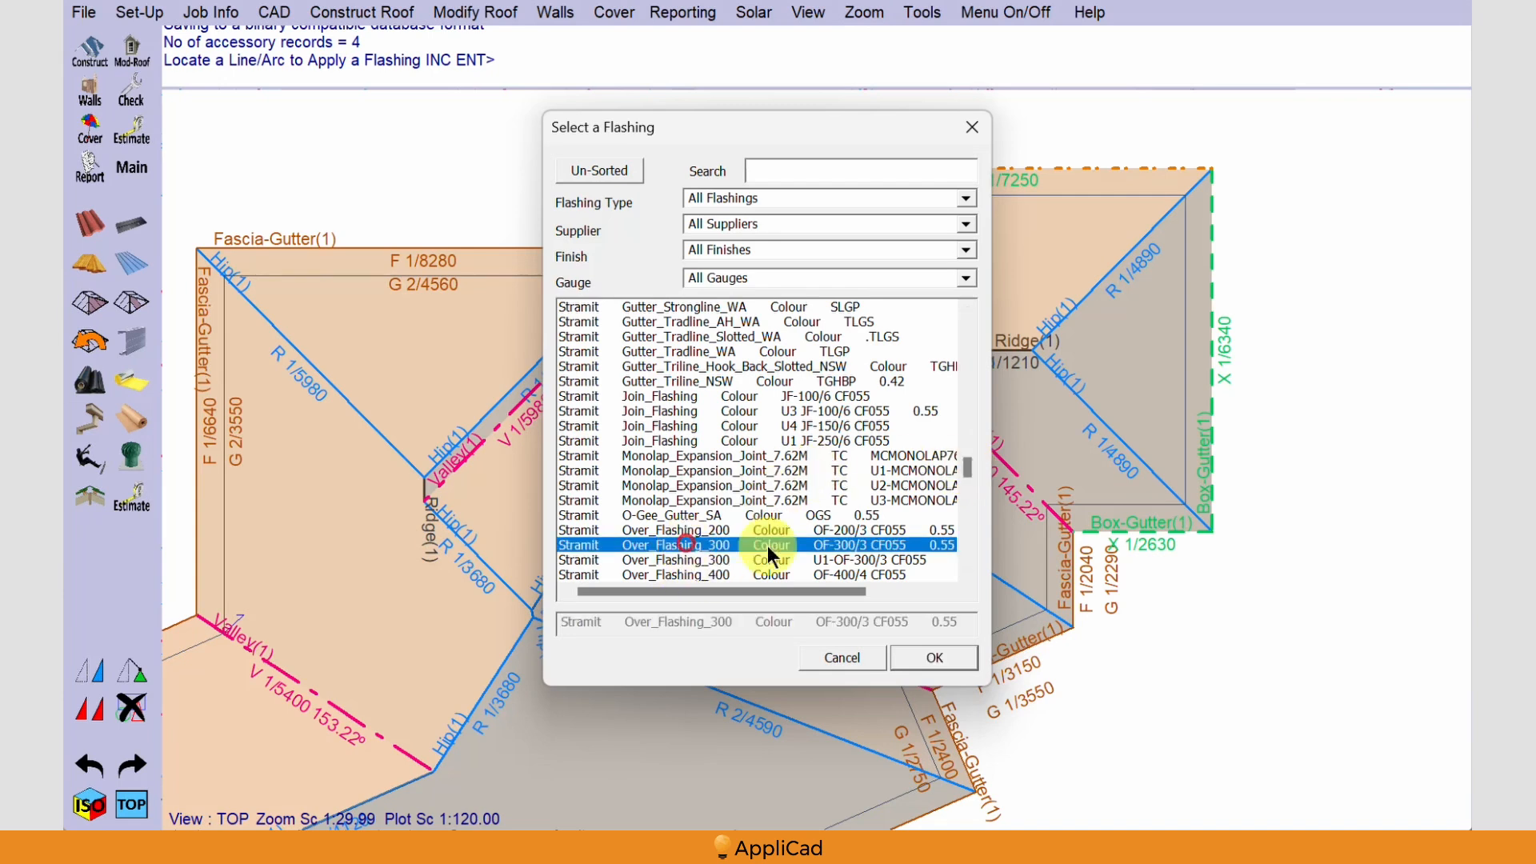
left_click(927, 657)
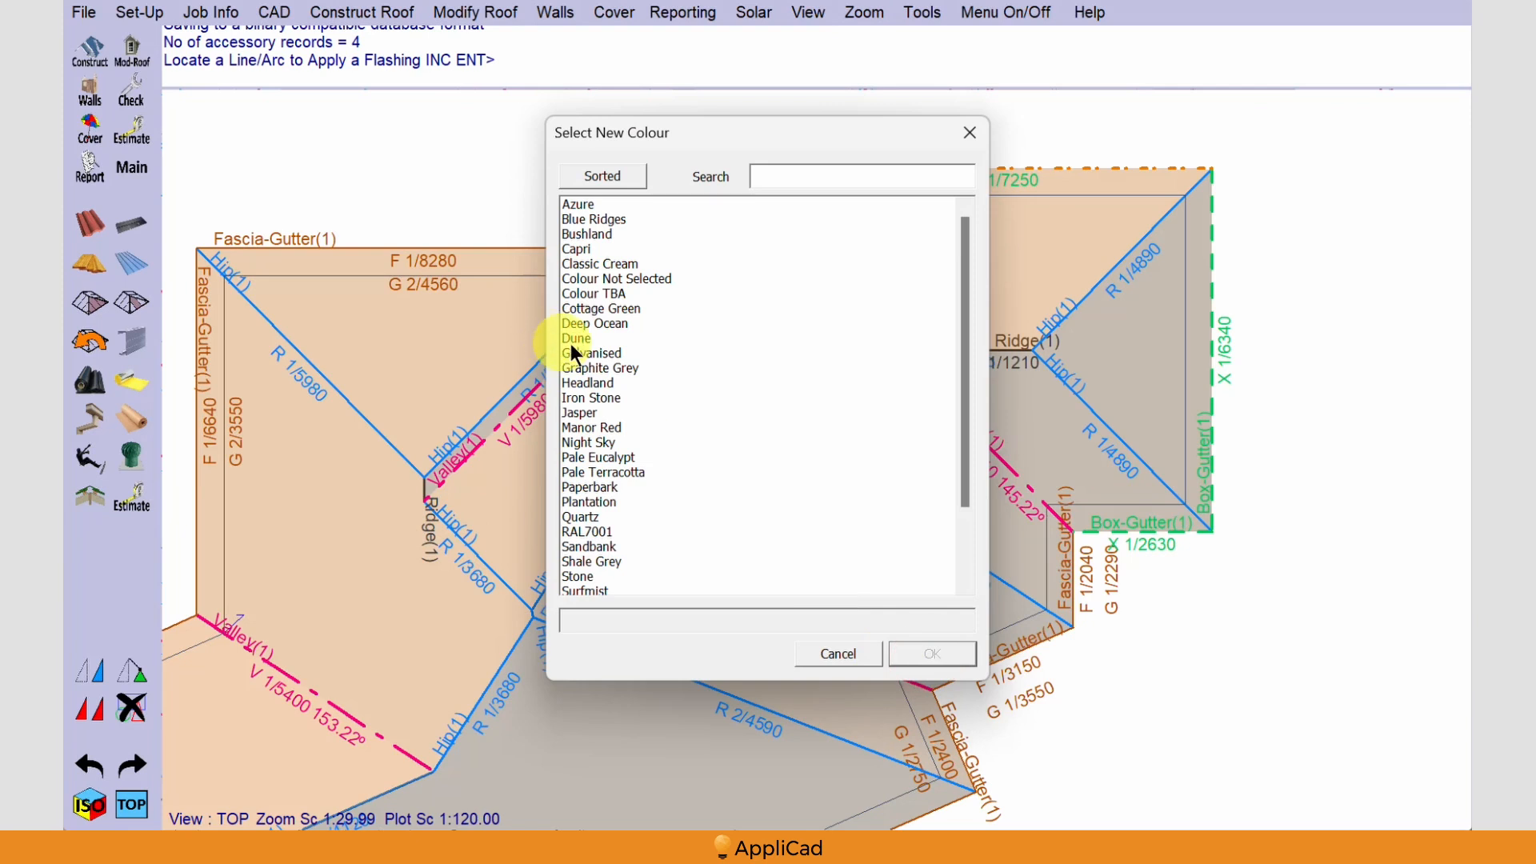
left_click(605, 294)
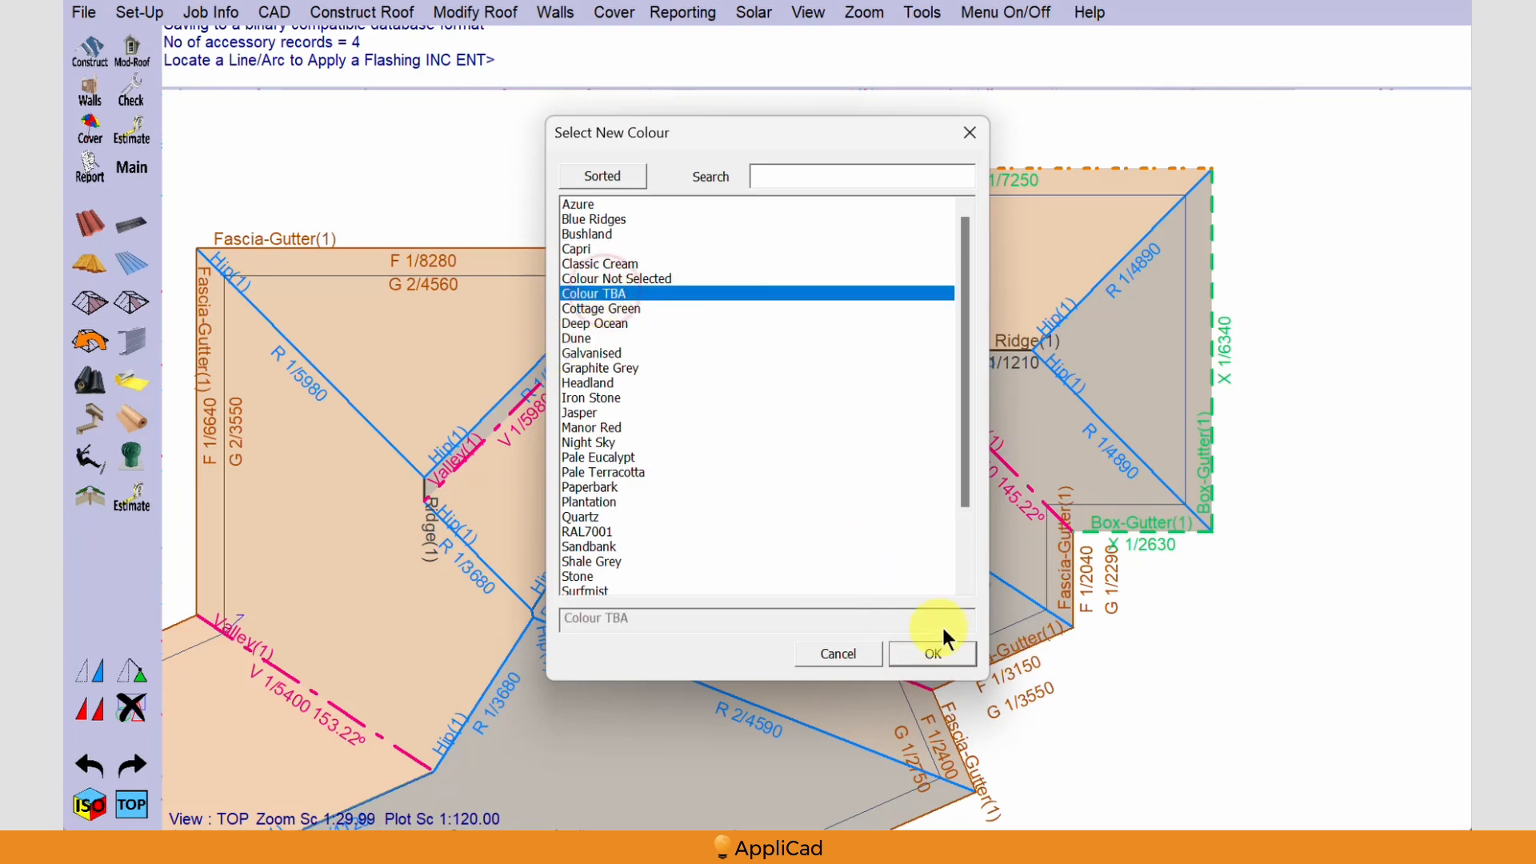
left_click(932, 655)
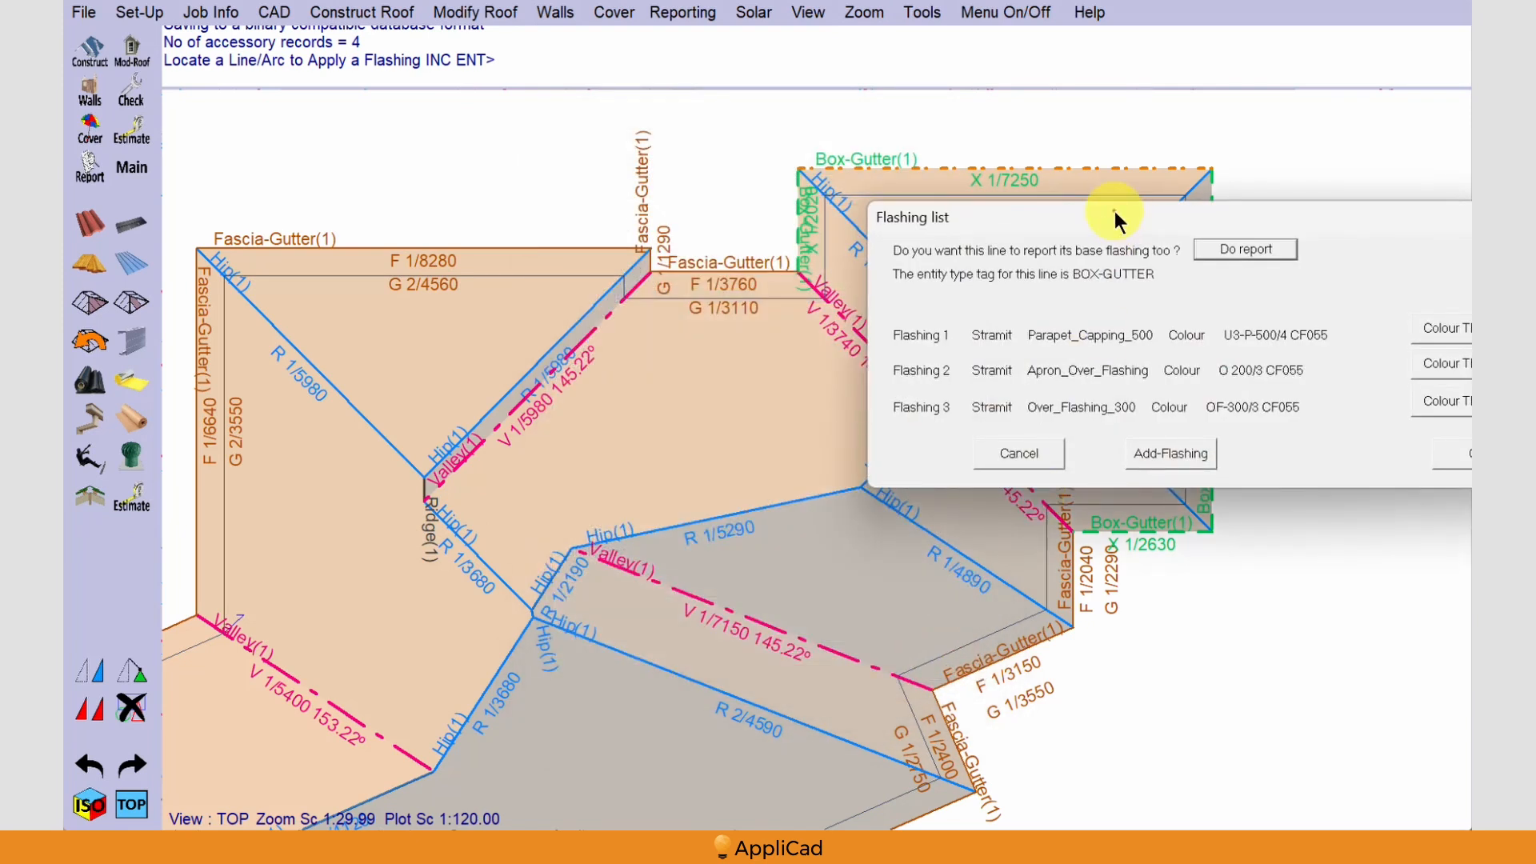
left_click_drag(1115, 211, 685, 321)
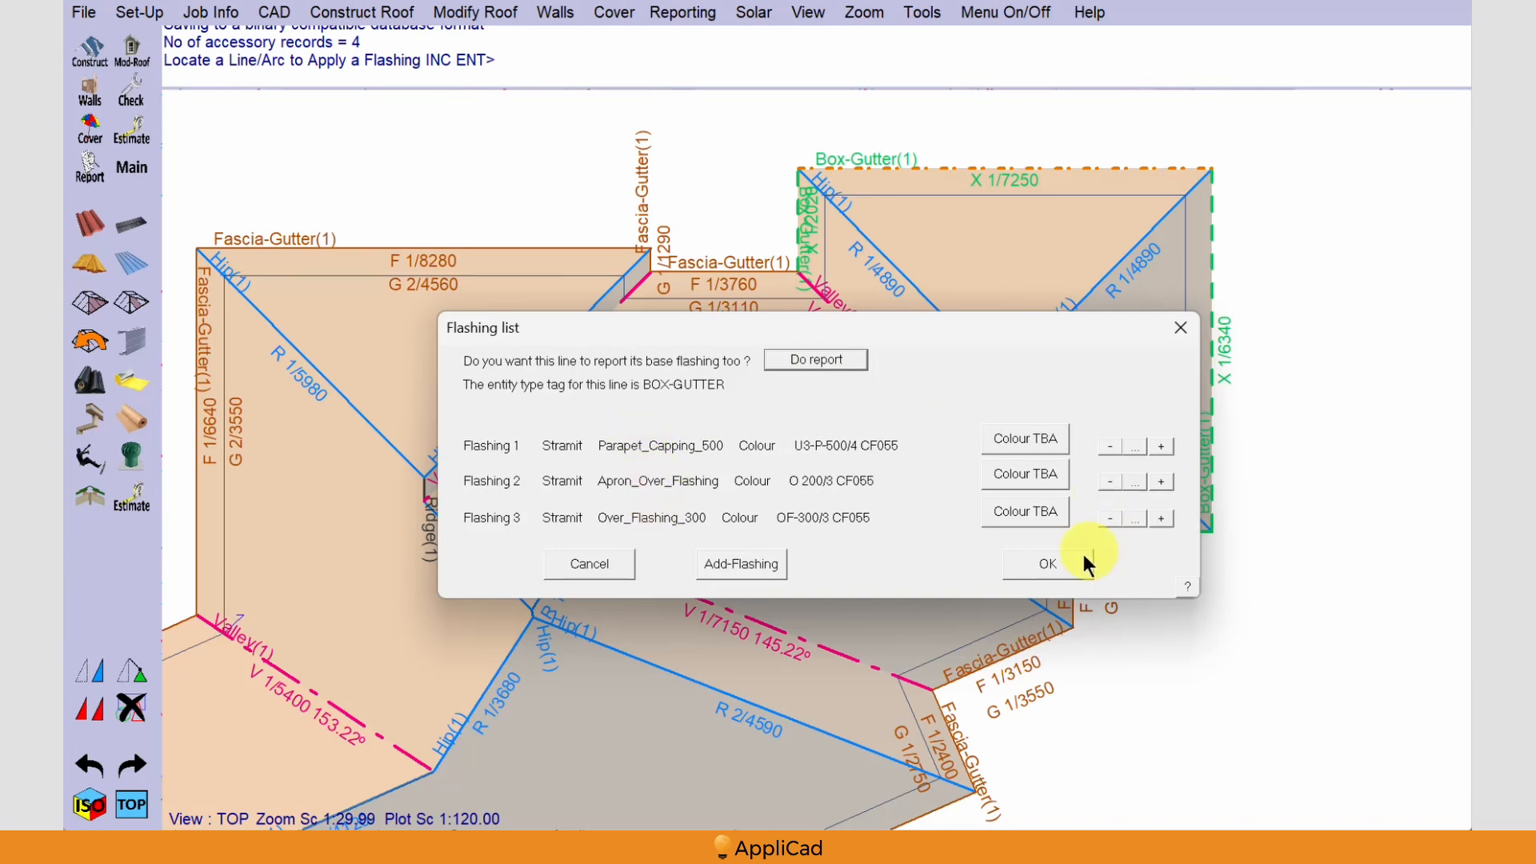
left_click(1049, 563)
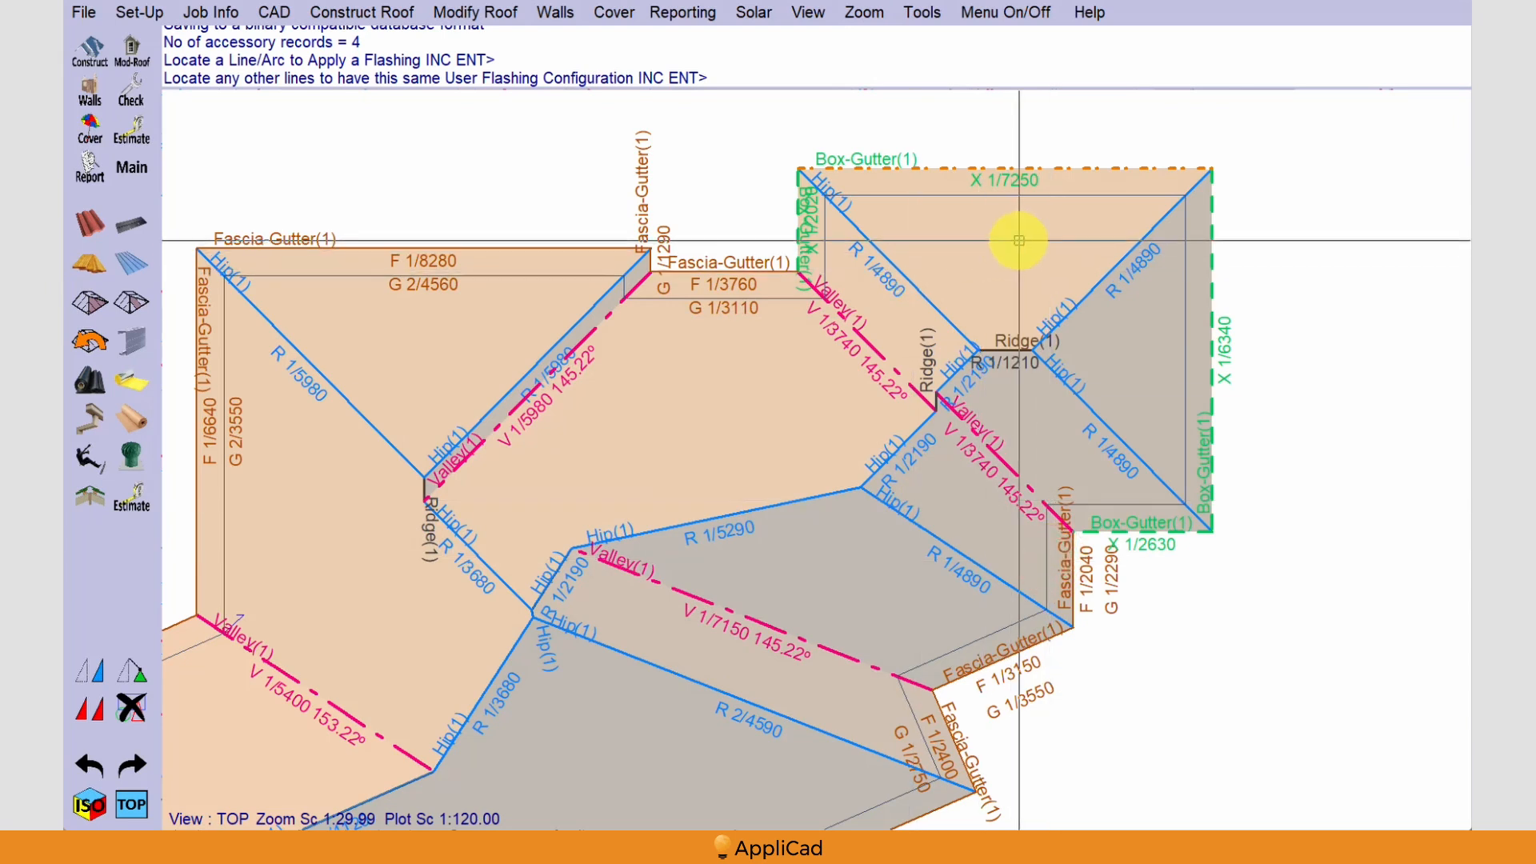
Apply the same user flashing configuration to the other three box-gutter lines and finish the single-line assignment
left_click(796, 206)
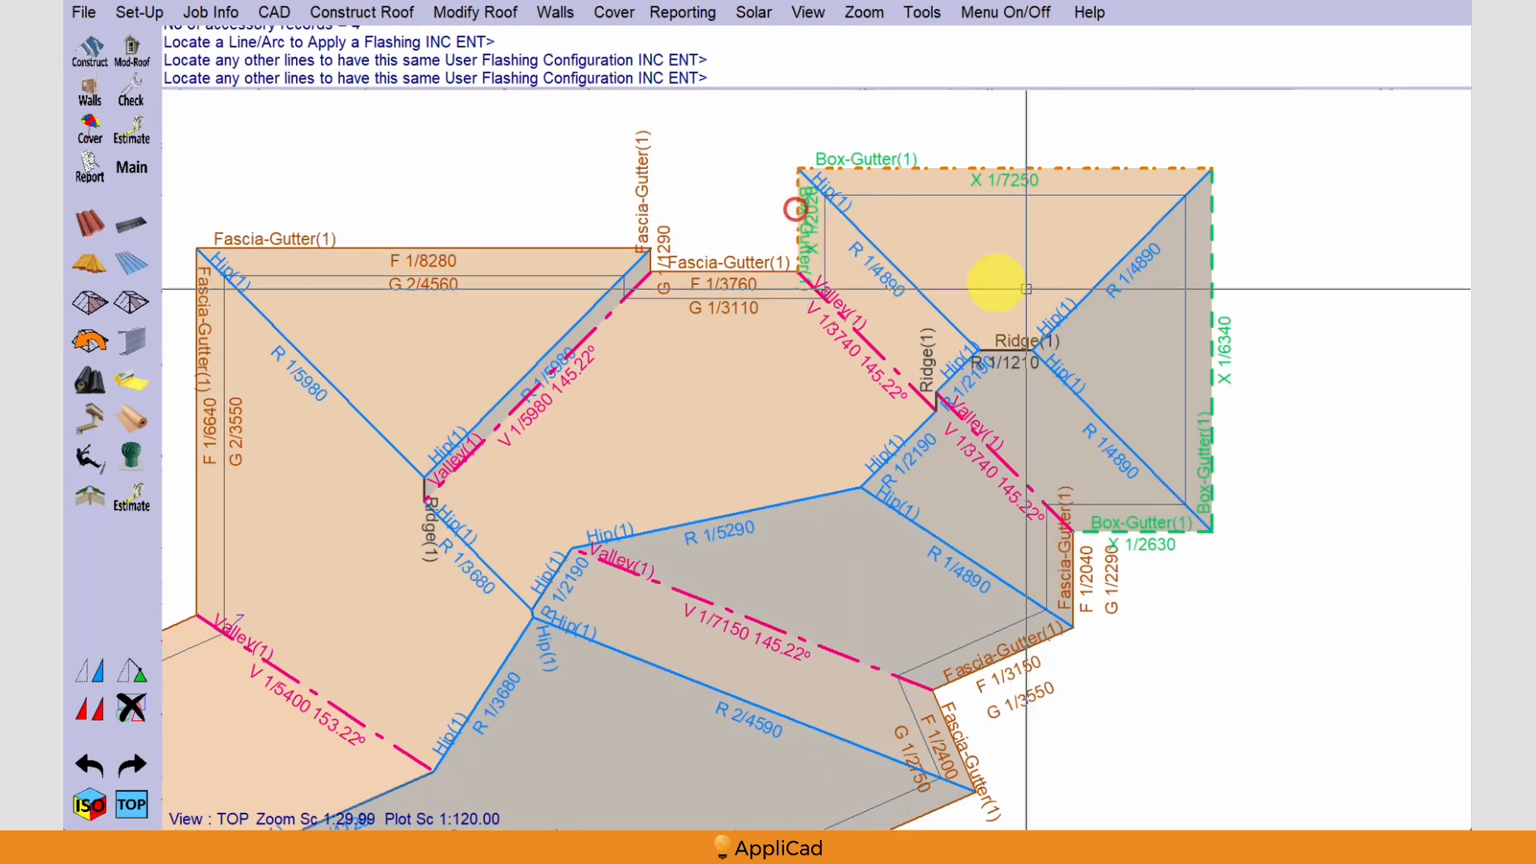
left_click(1209, 262)
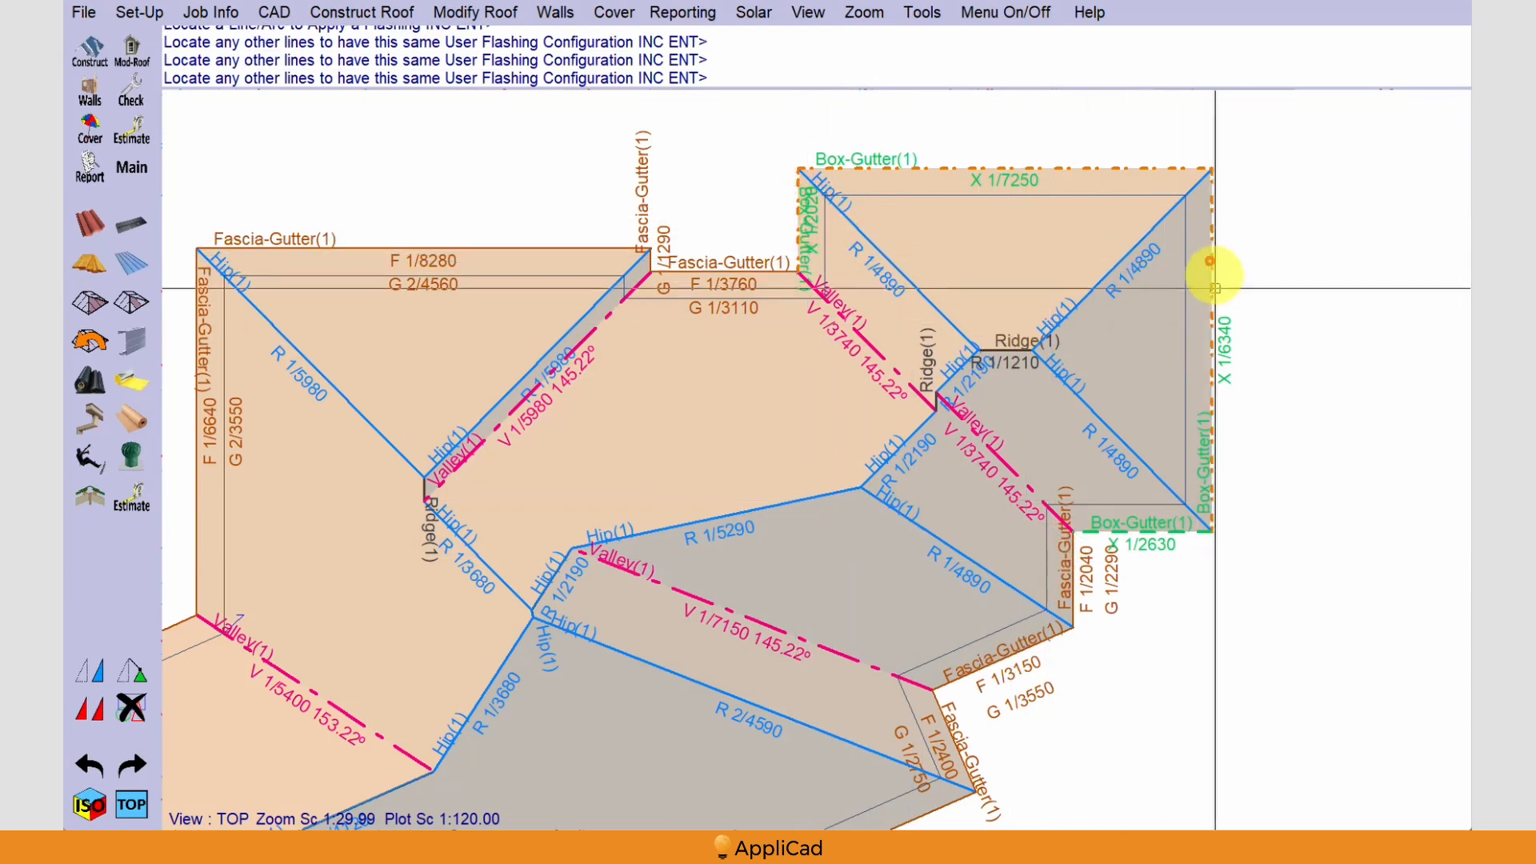
left_click(1172, 529)
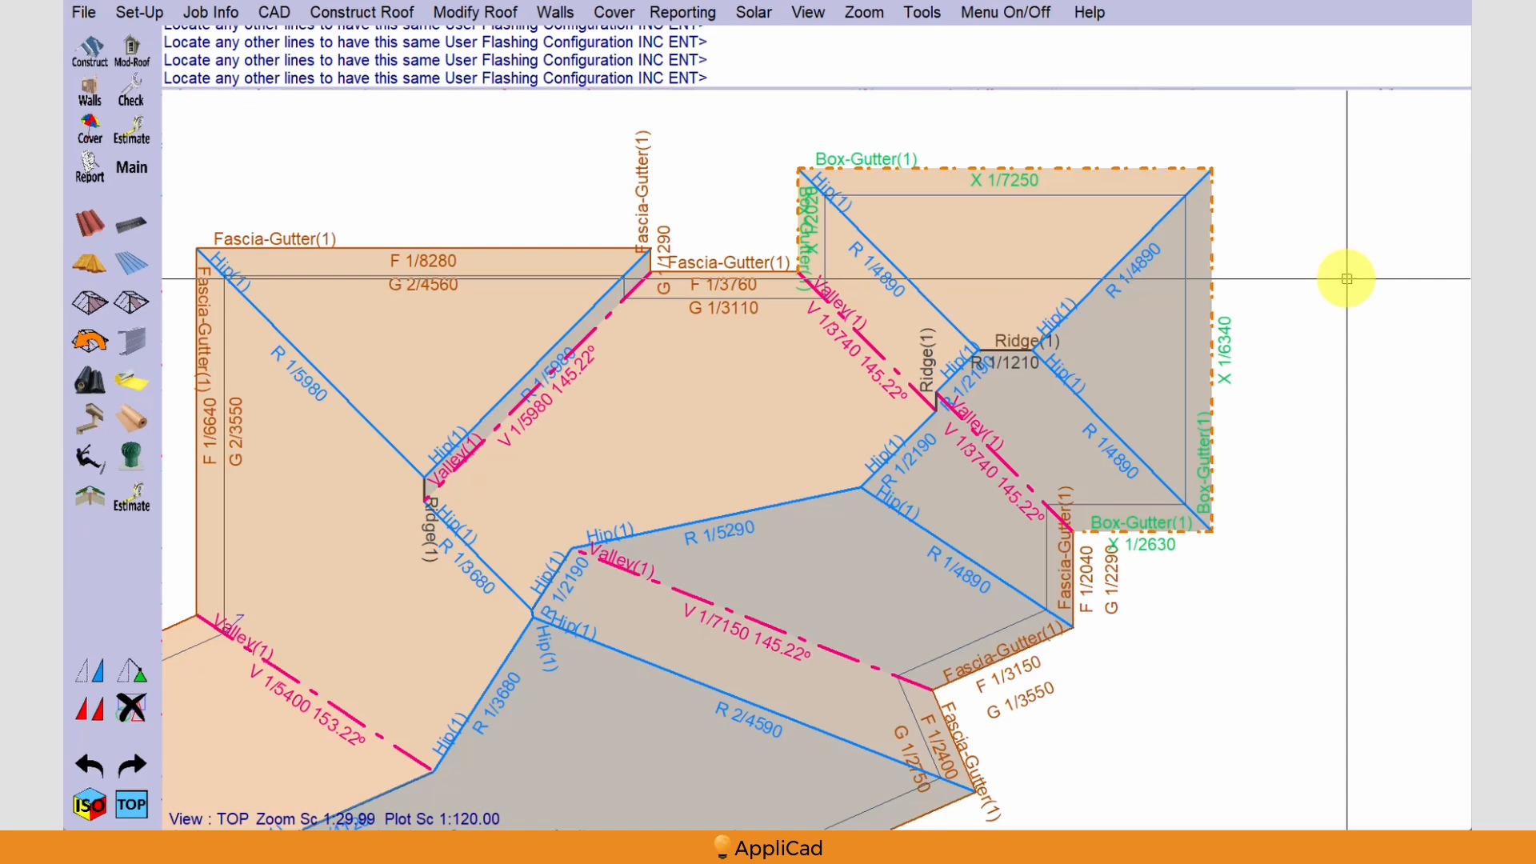
right_click(1325, 246)
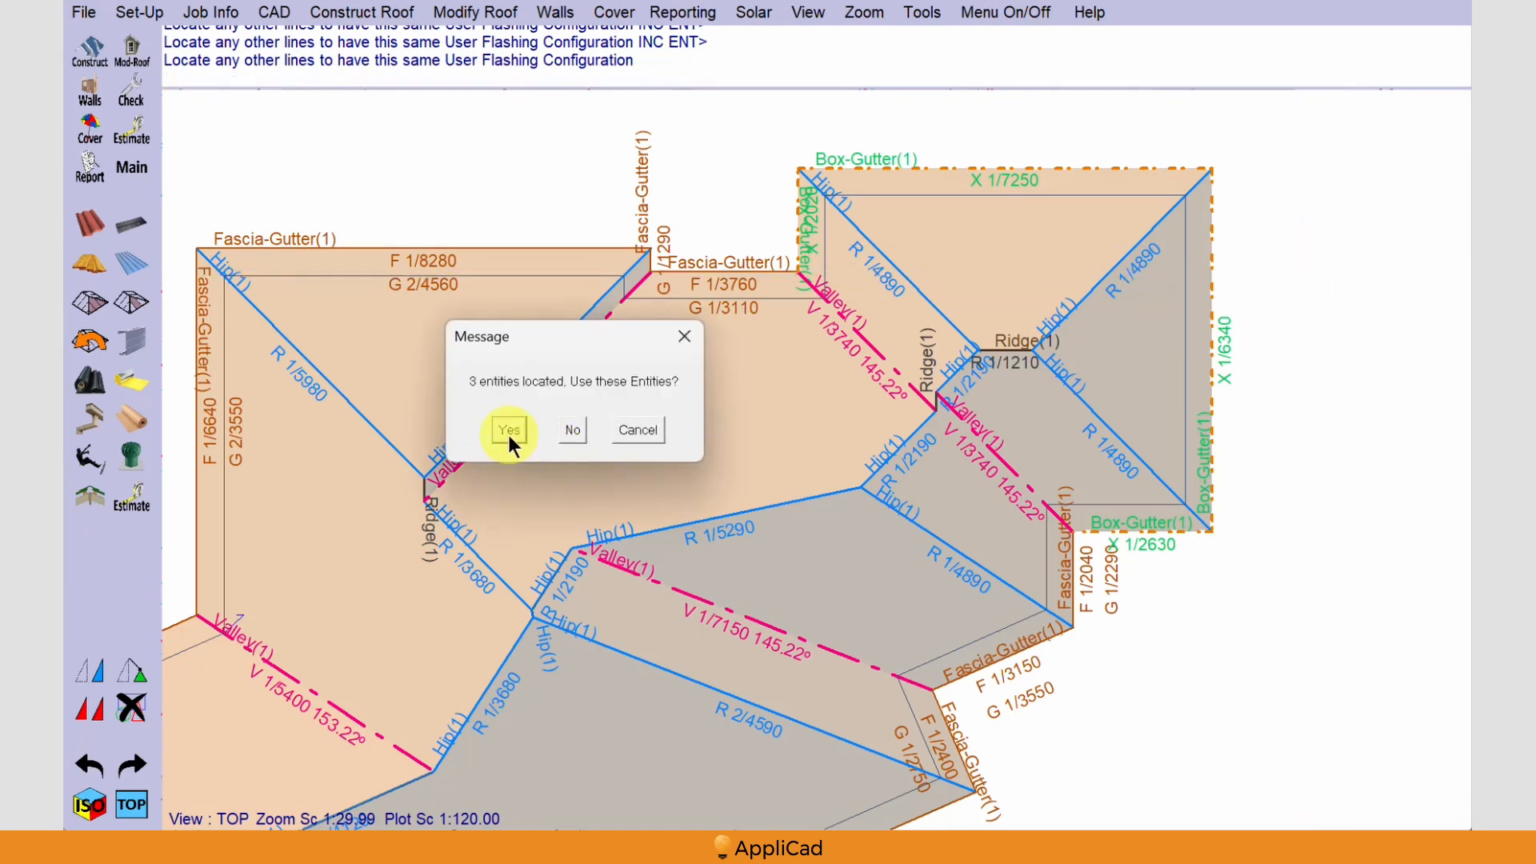
left_click(509, 432)
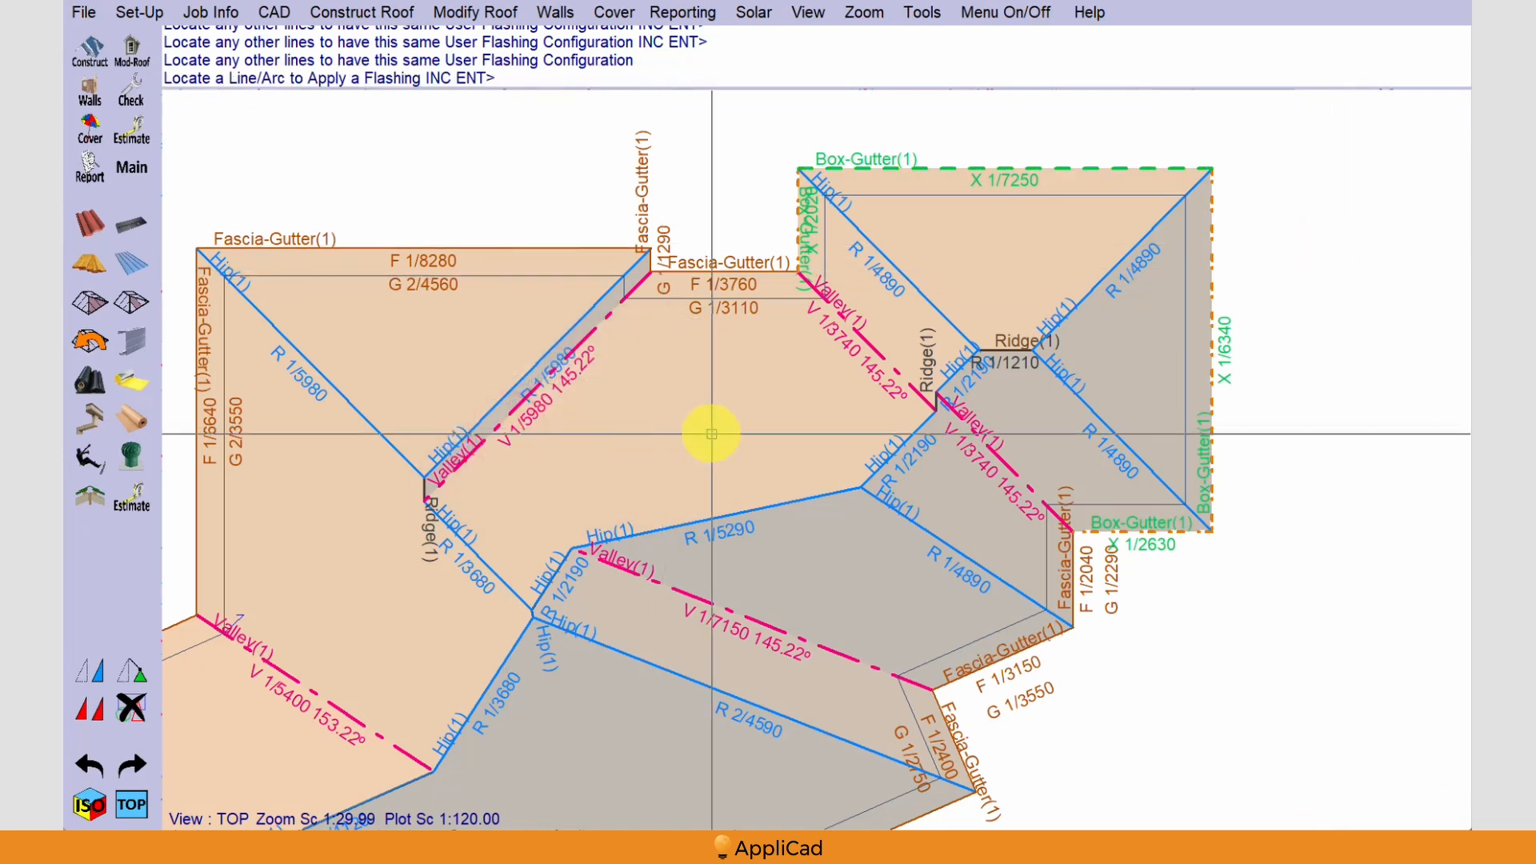
right_click(805, 429)
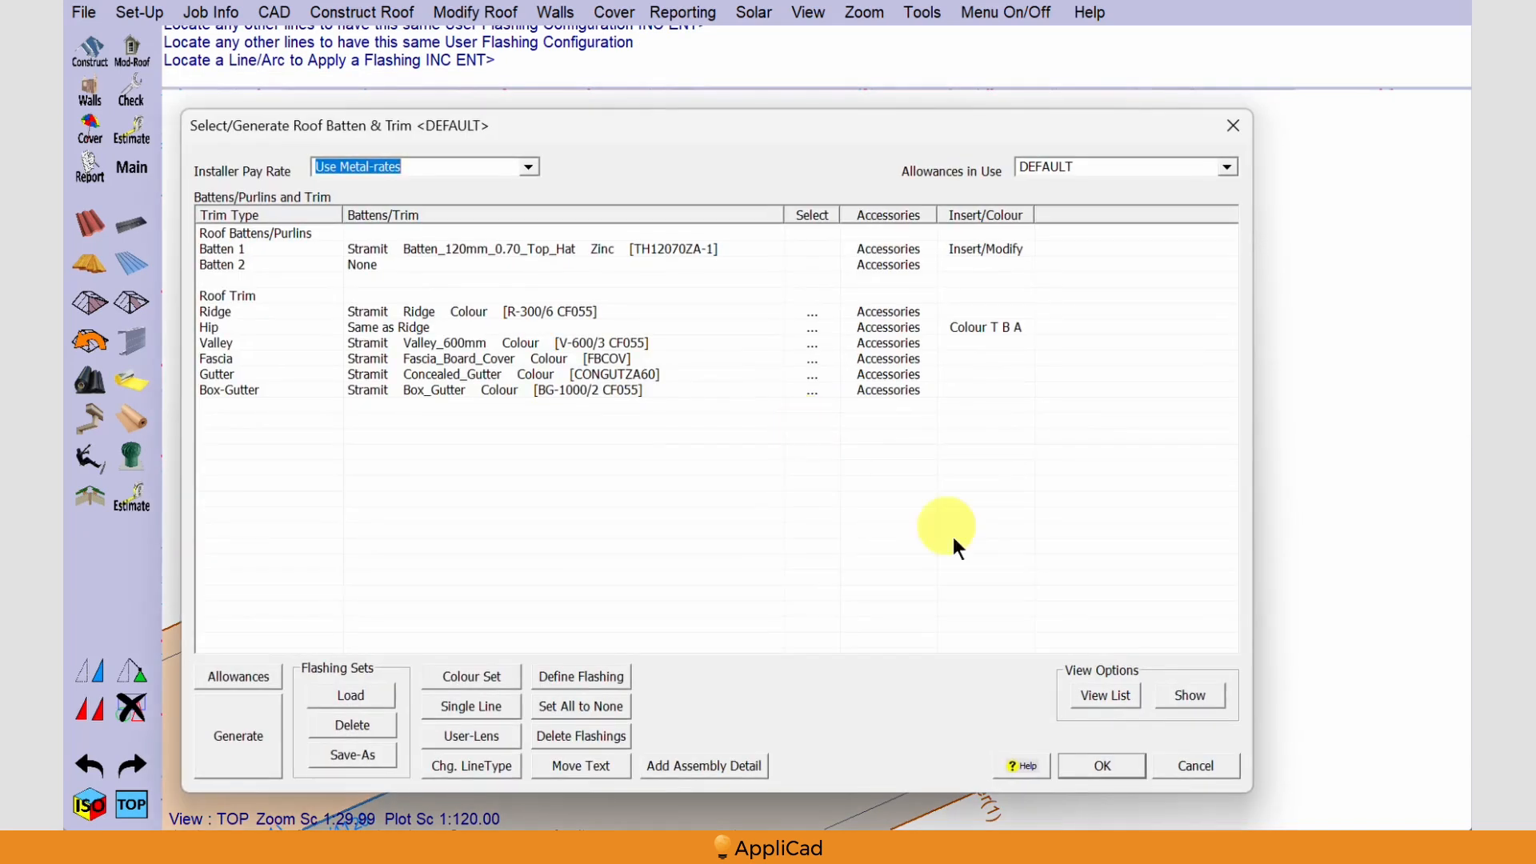
Regenerate the roof battens and trim, review the whole flashing cutting list summary, and accept the results
left_click(248, 755)
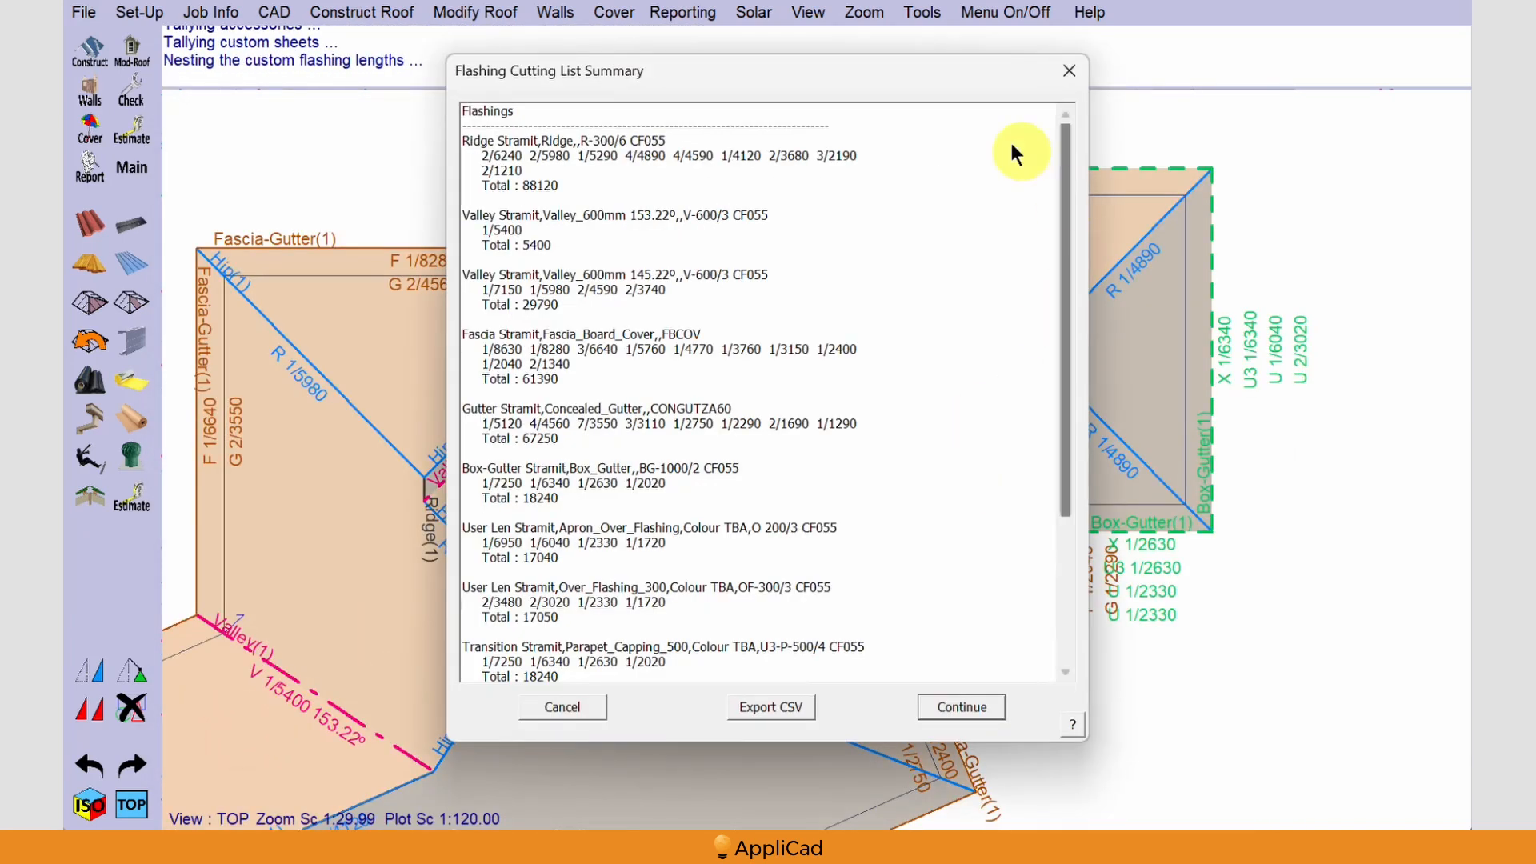
left_click_drag(949, 72, 616, 69)
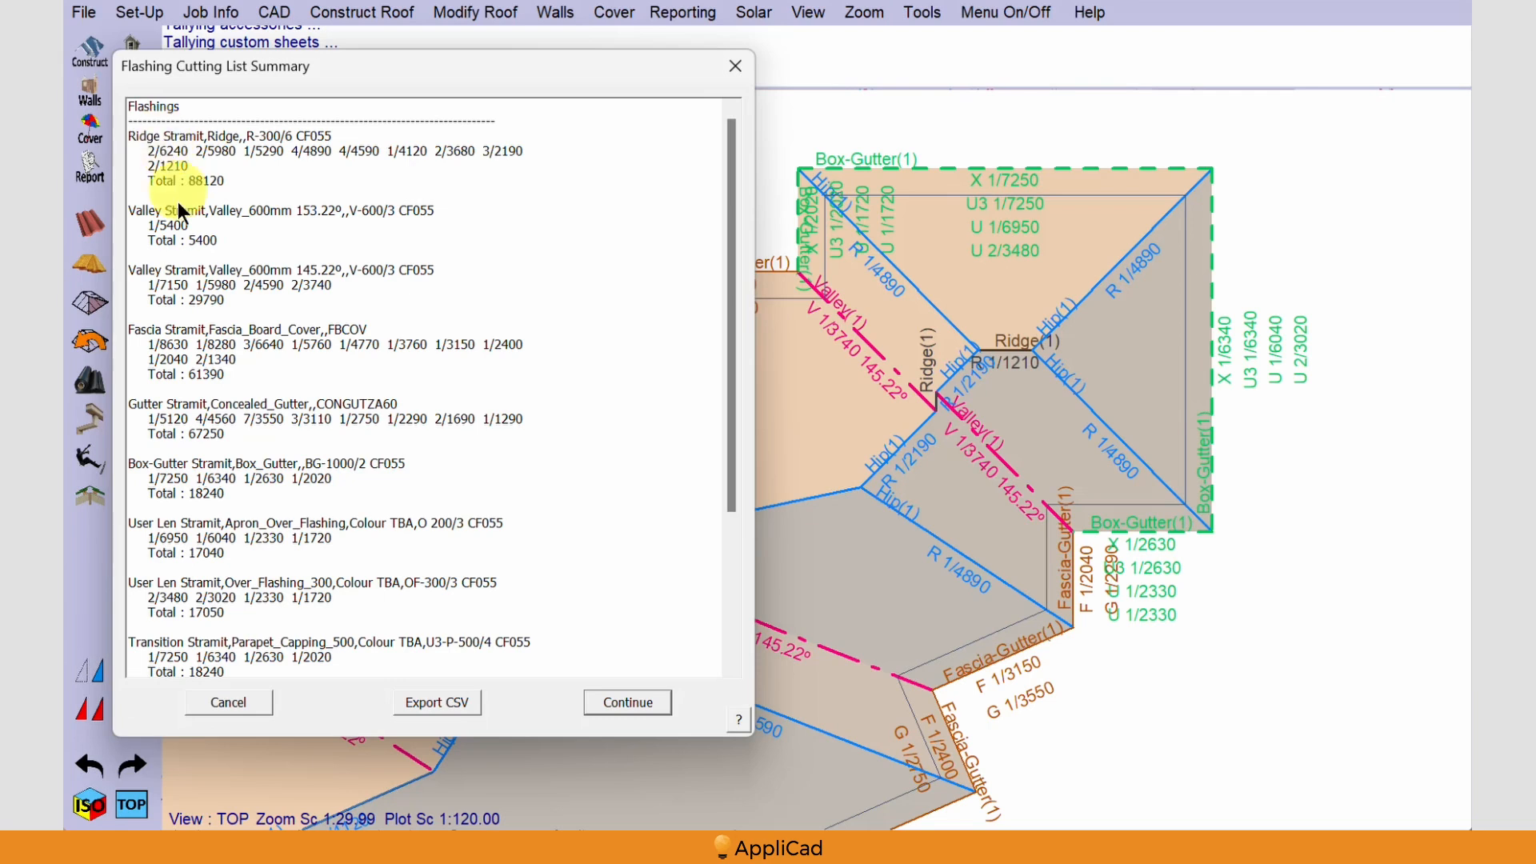
left_click_drag(736, 407, 732, 586)
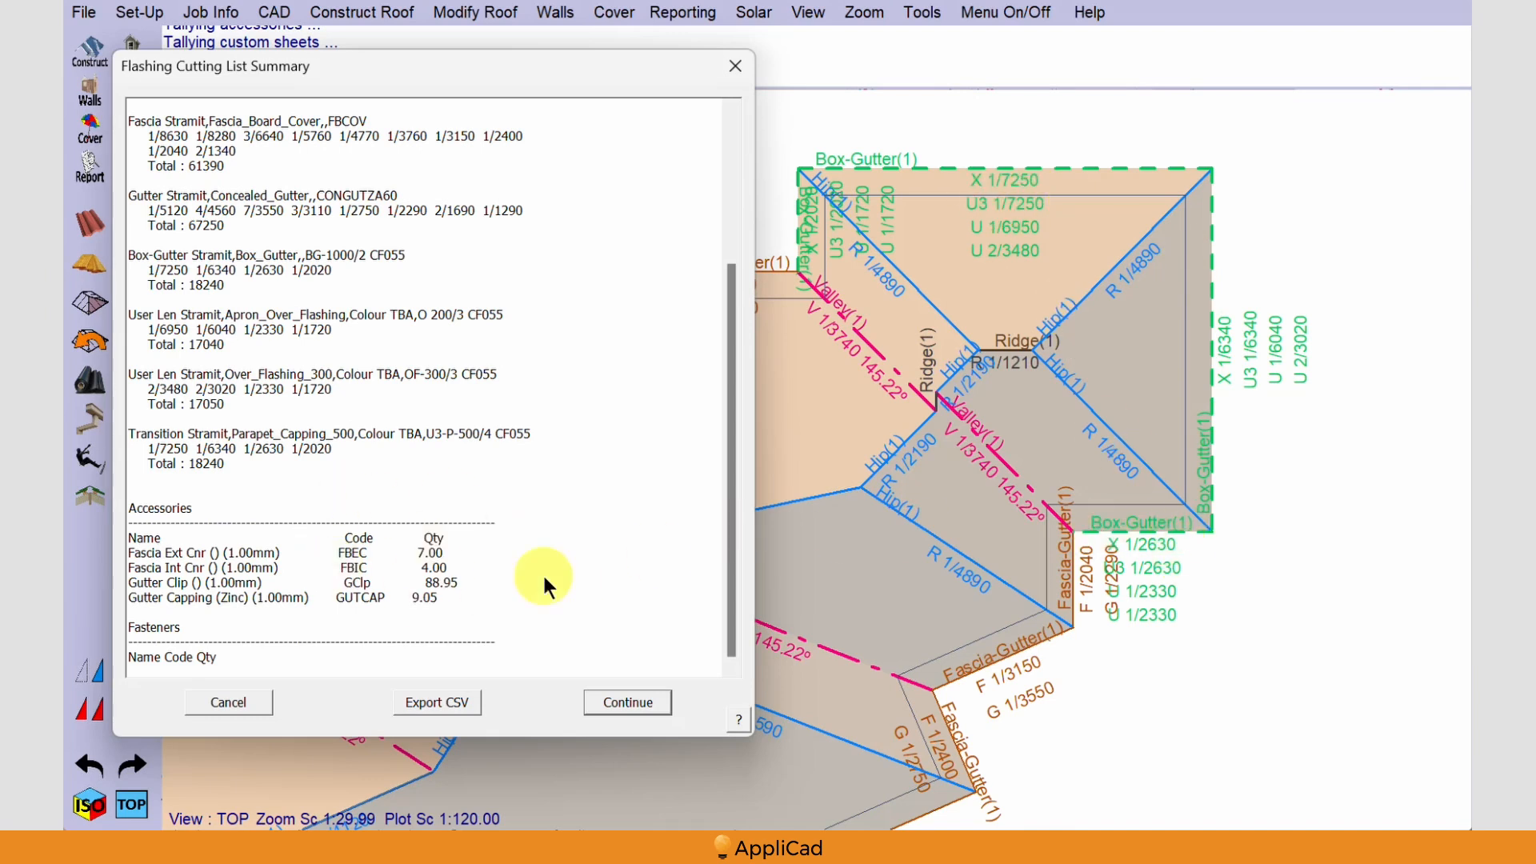
left_click_drag(728, 640, 731, 475)
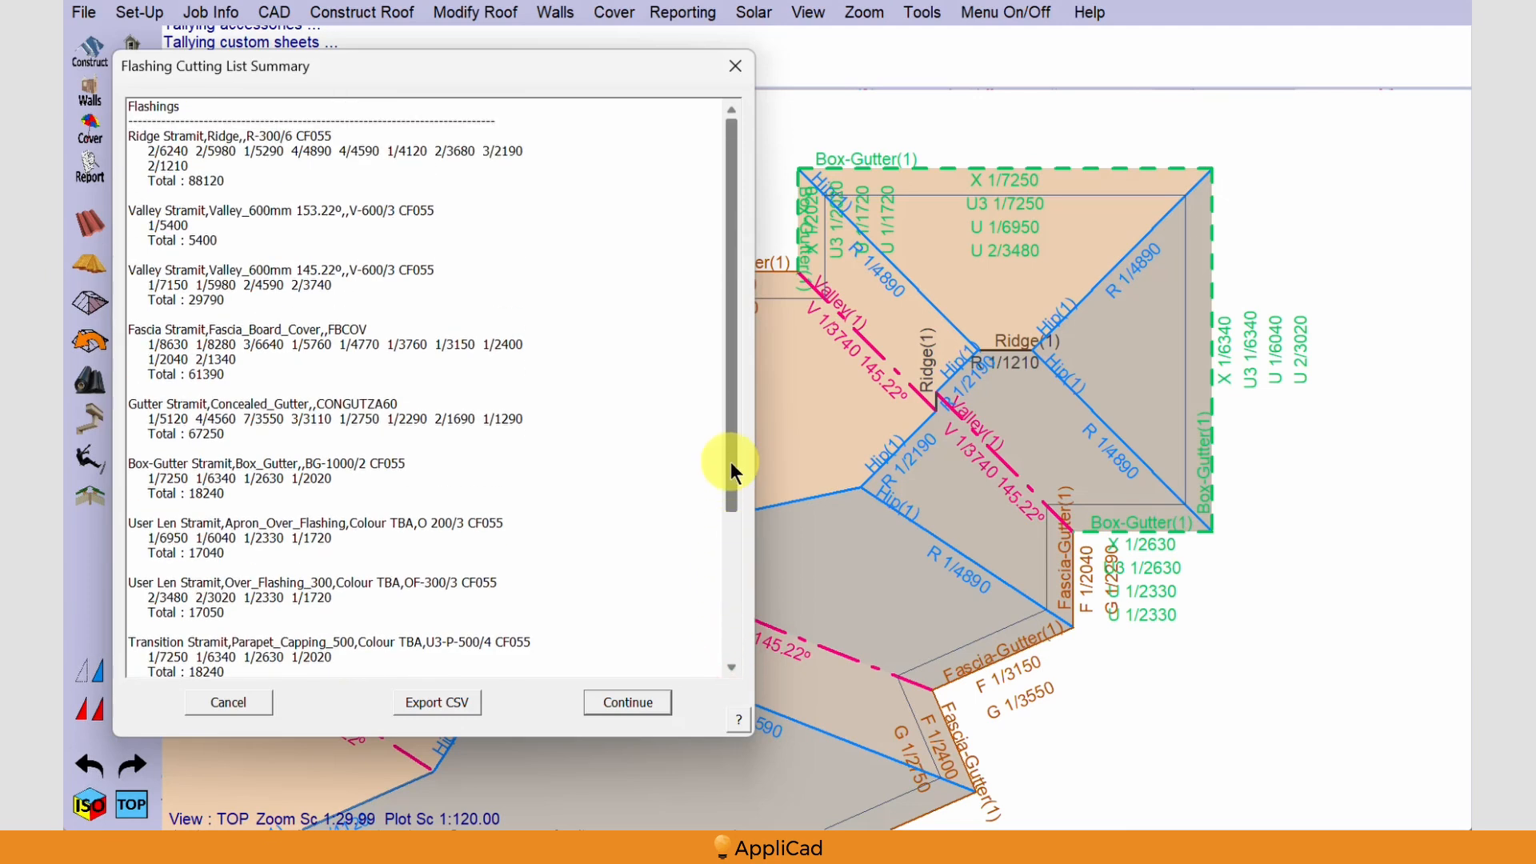
left_click(615, 707)
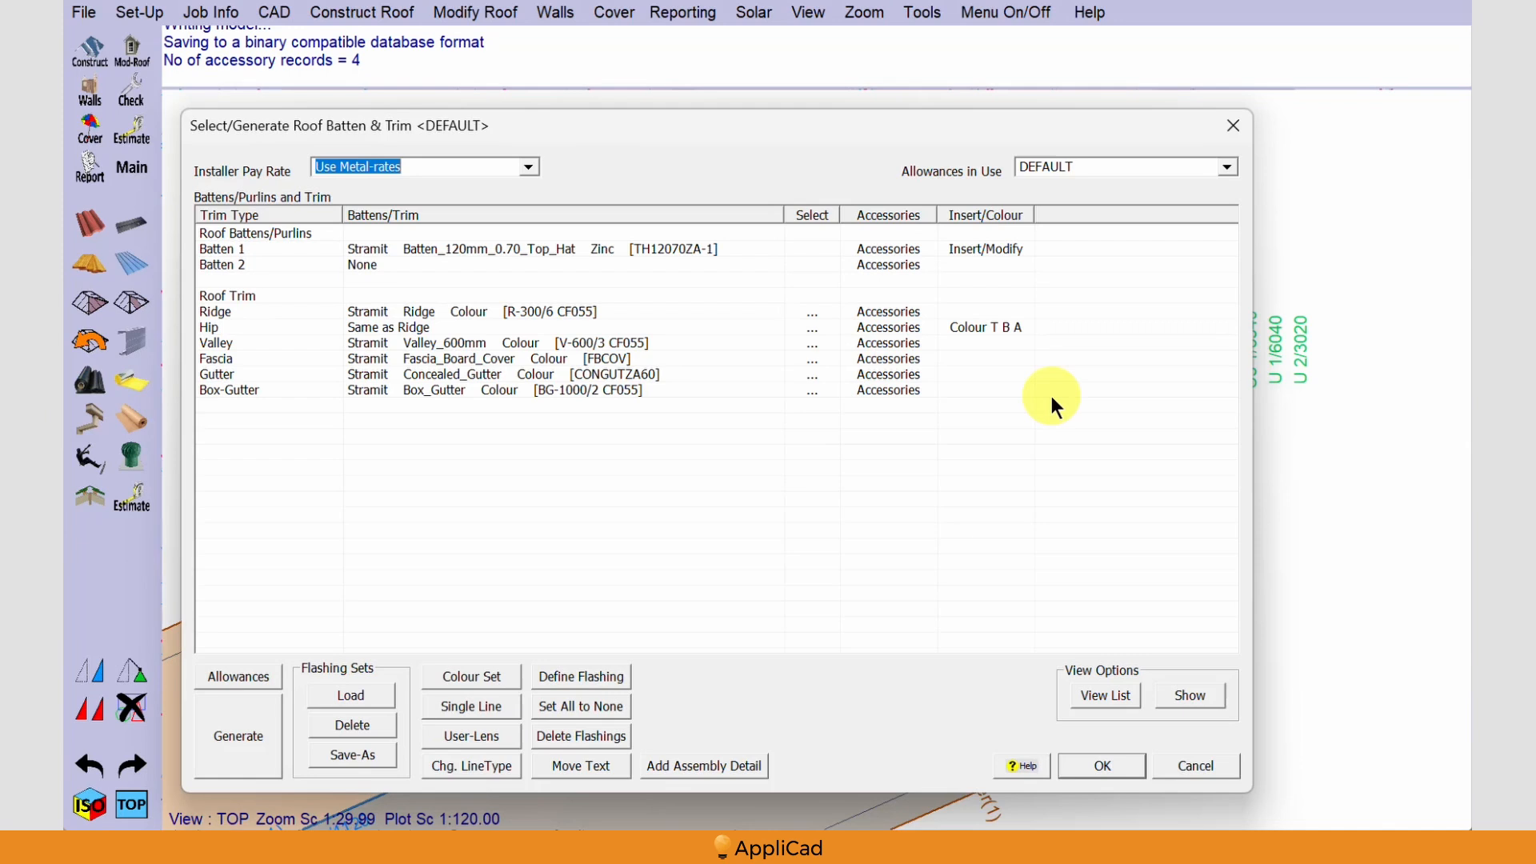
left_click(1102, 766)
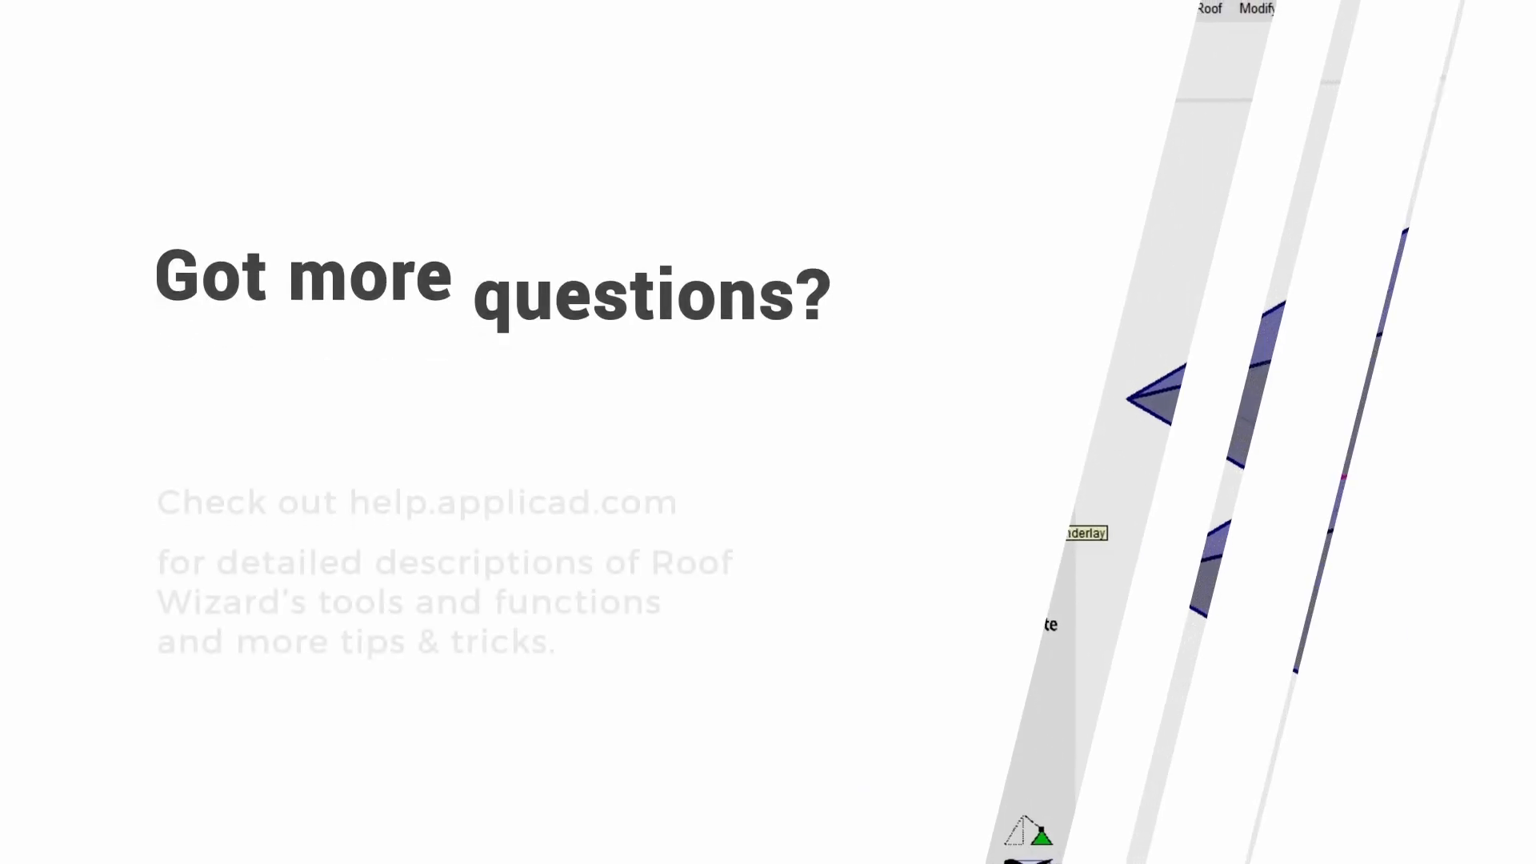